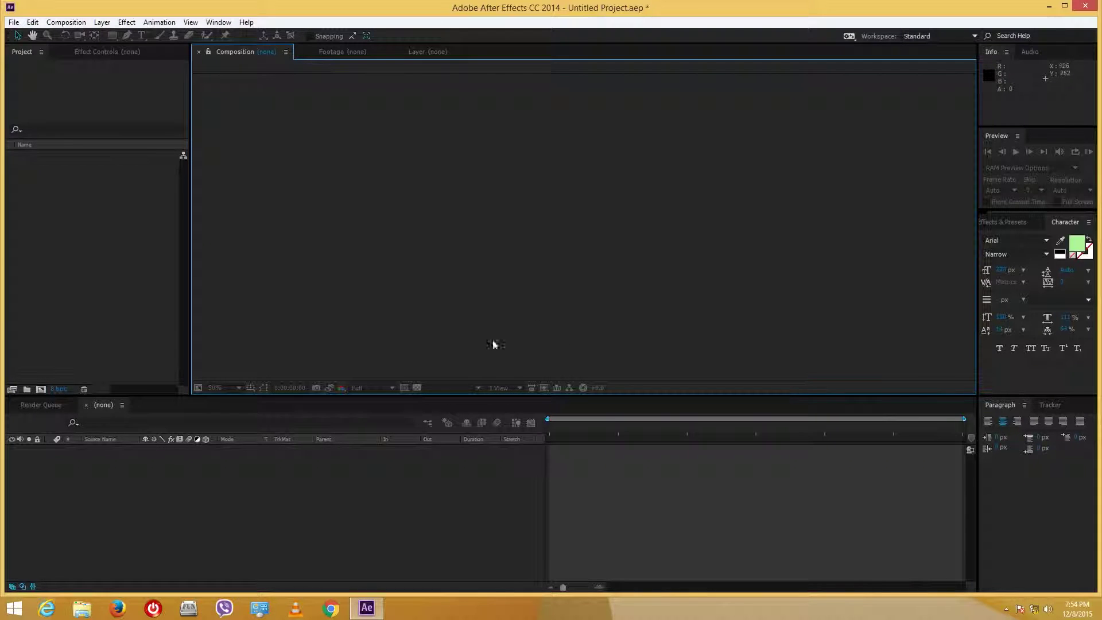
Step: Create a new composition with the HDTV 1080 24 preset and a 0:00:04:00 duration
{"action": "right_click", "coordinate": [131, 215]}
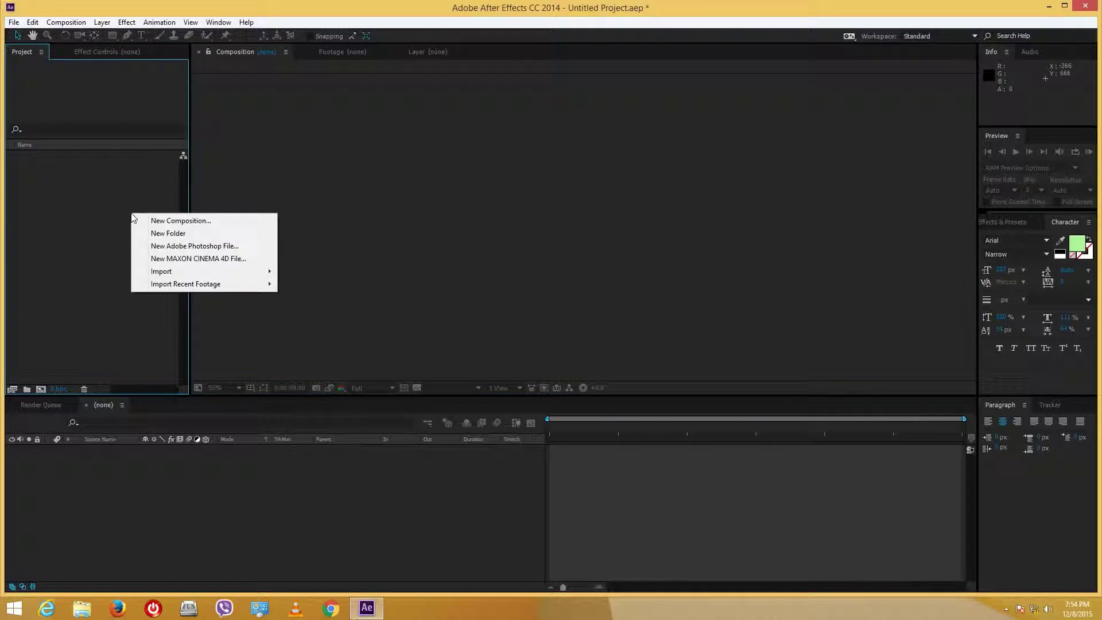
{"action": "left_click", "coordinate": [206, 223]}
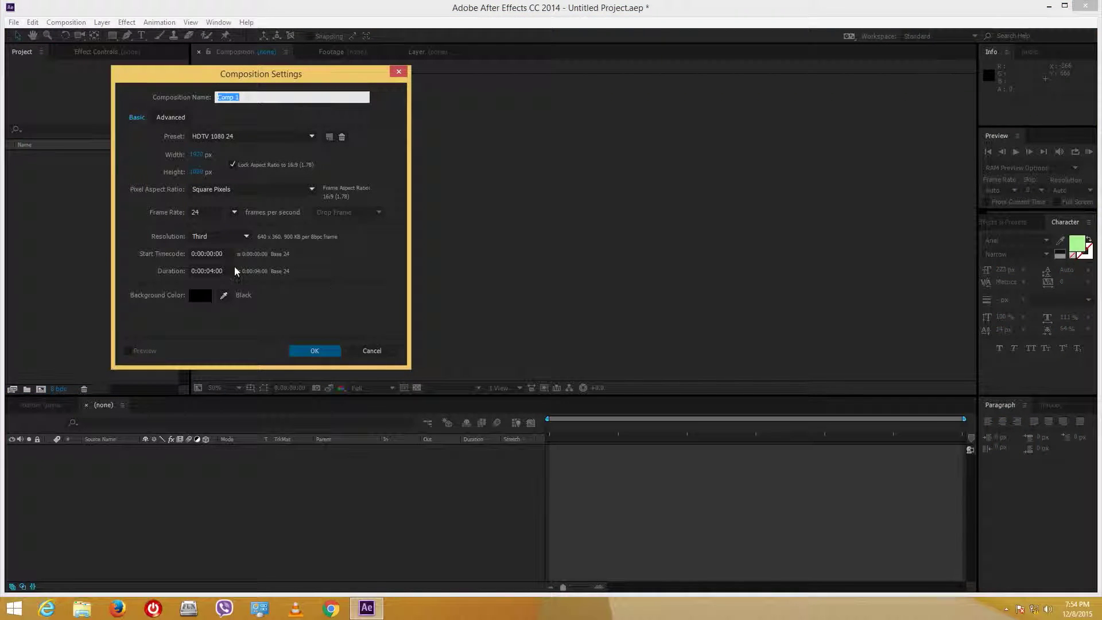
{"action": "left_click", "coordinate": [336, 352]}
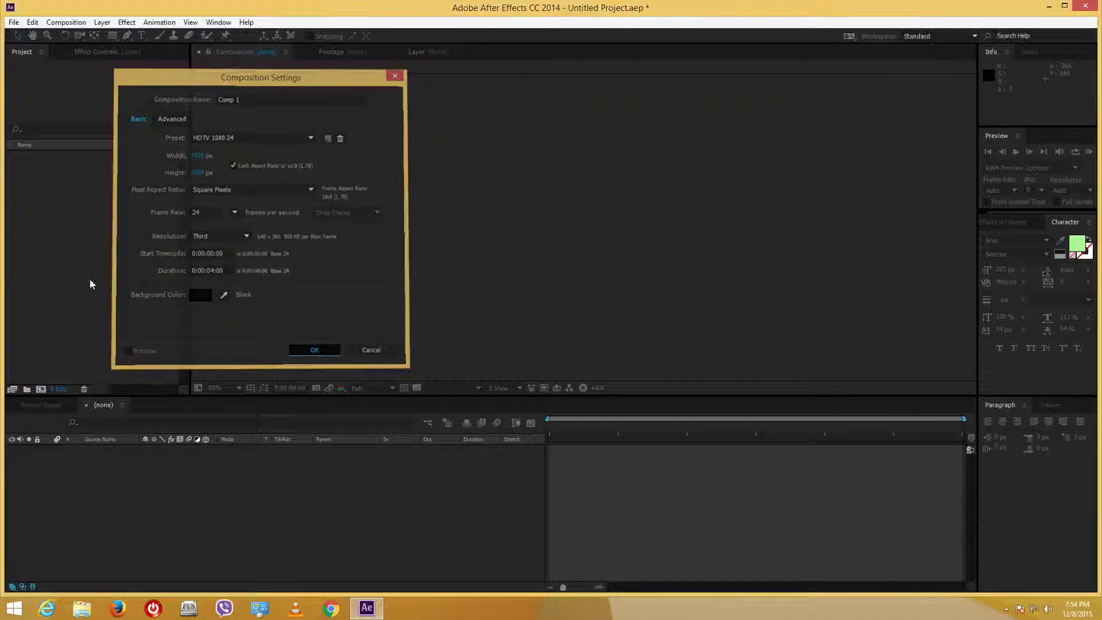
{"action": "left_click", "coordinate": [113, 36]}
{"action": "left_click_drag", "start_coordinate": [365, 139], "coordinate": [464, 227]}
{"action": "left_click", "coordinate": [464, 226]}
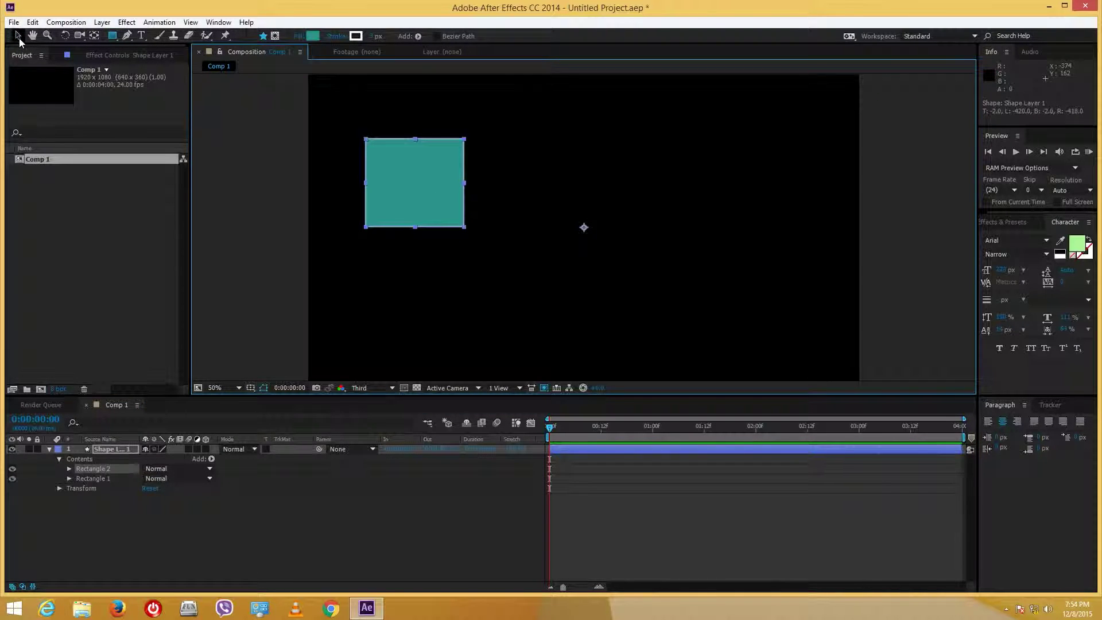
{"action": "left_click", "coordinate": [18, 36]}
{"action": "left_click_drag", "start_coordinate": [436, 182], "coordinate": [422, 217]}
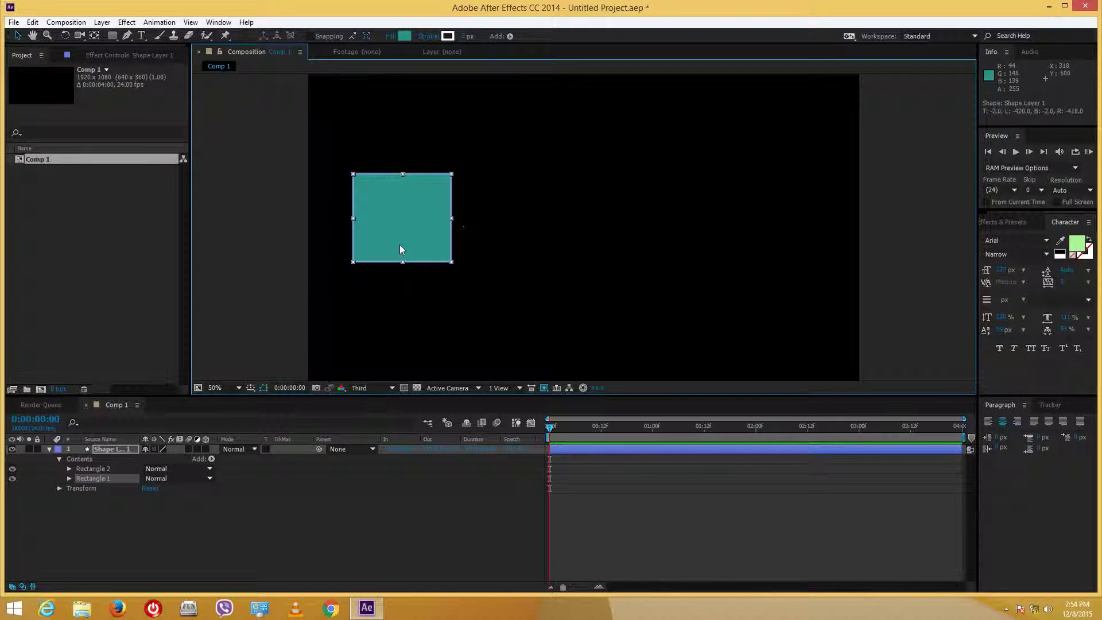
{"action": "key", "text": "Delete"}
{"action": "left_click", "coordinate": [229, 441]}
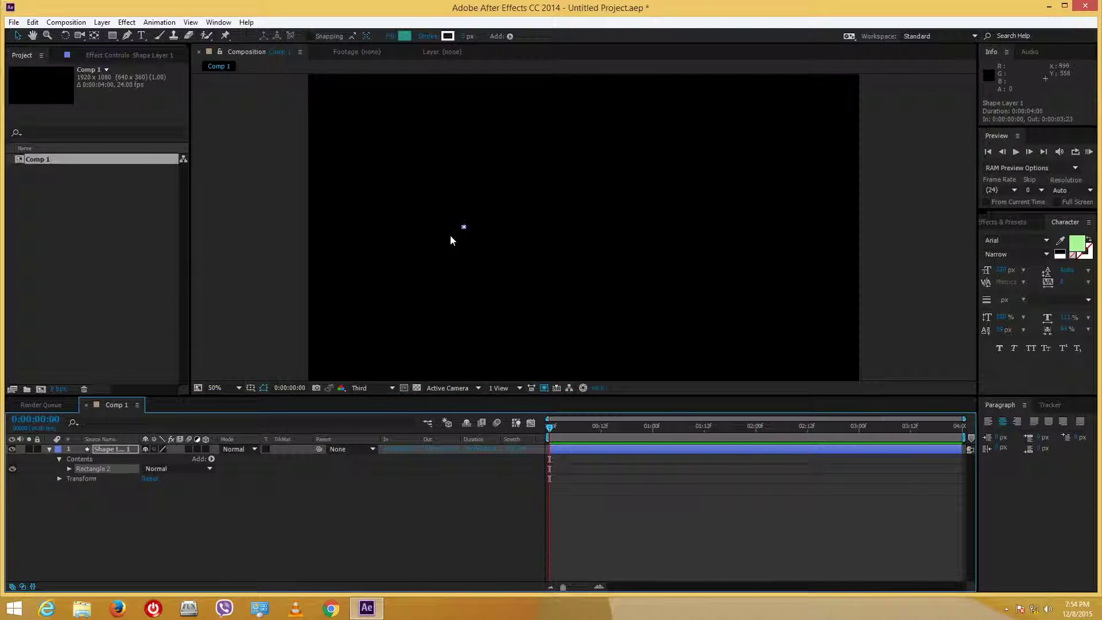
{"action": "key", "text": "Delete"}
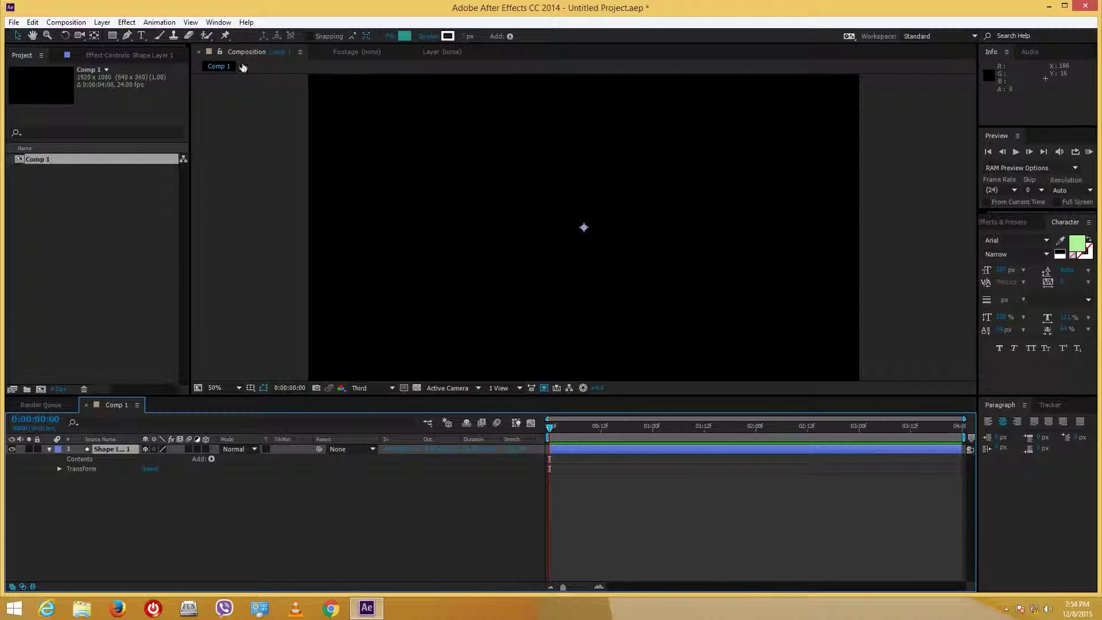
Step: Draw a small teal rectangle about 176 by 160 px at mid-height near the left side of the frame
{"action": "left_click", "coordinate": [111, 35]}
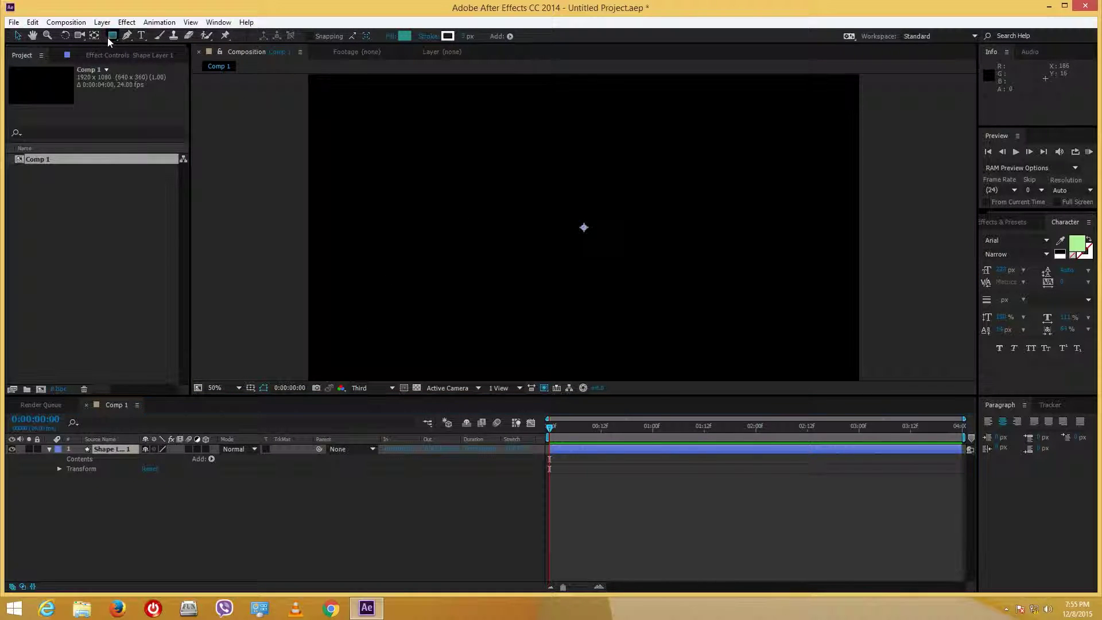
{"action": "left_click_drag", "start_coordinate": [558, 204], "coordinate": [376, 232]}
{"action": "left_click", "coordinate": [17, 35]}
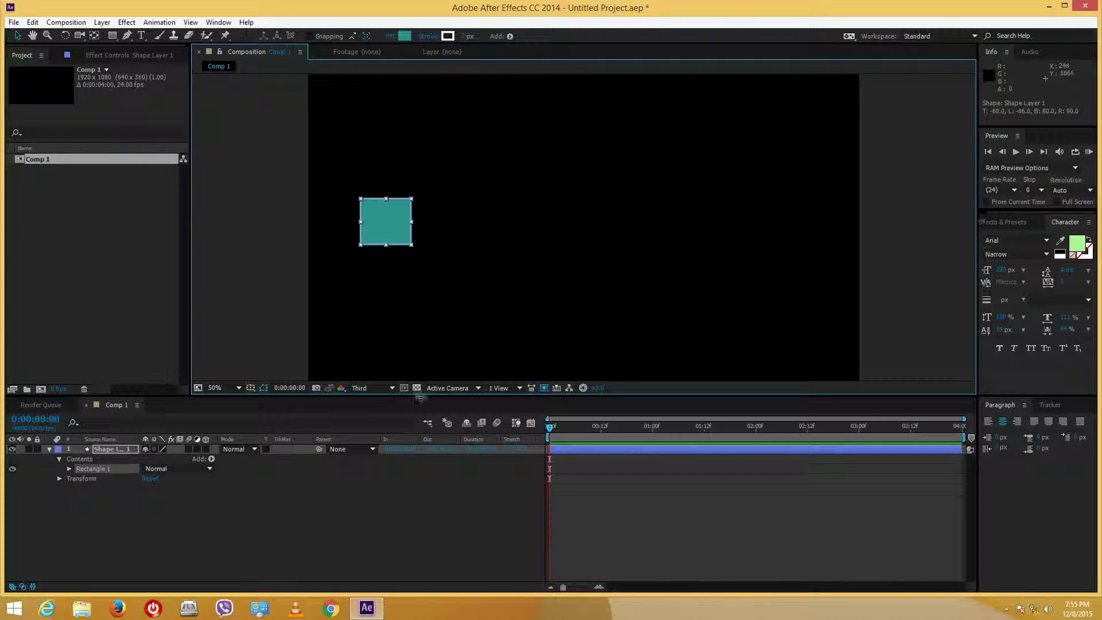
Step: Reveal the shape layer's Position property and set its first keyframe at 0:00:00:00
{"action": "key", "text": "p"}
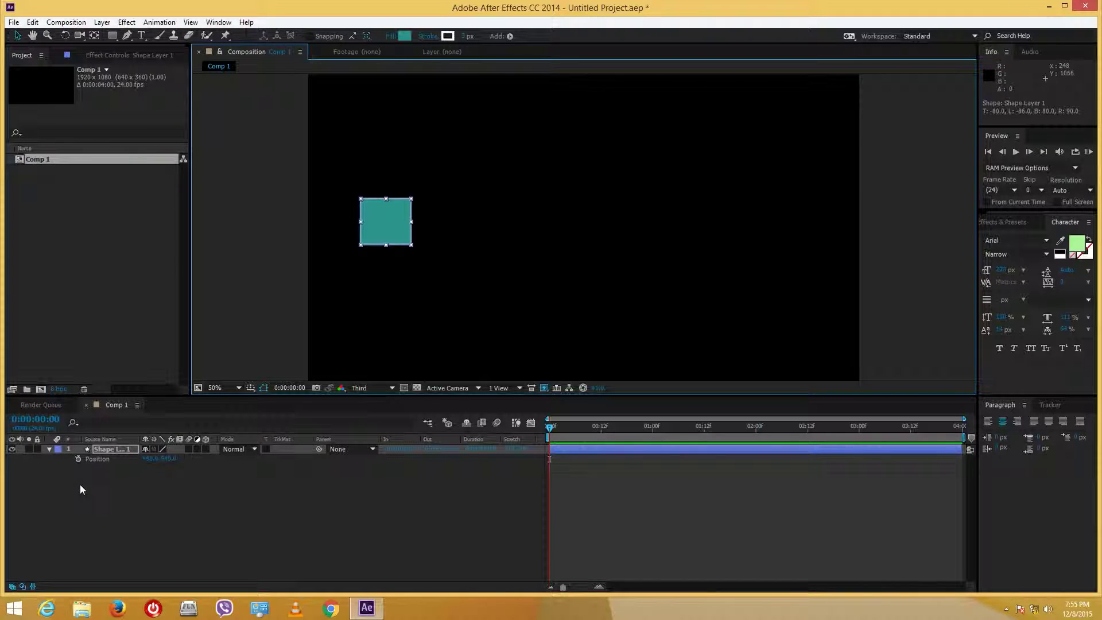
{"action": "left_click", "coordinate": [79, 460]}
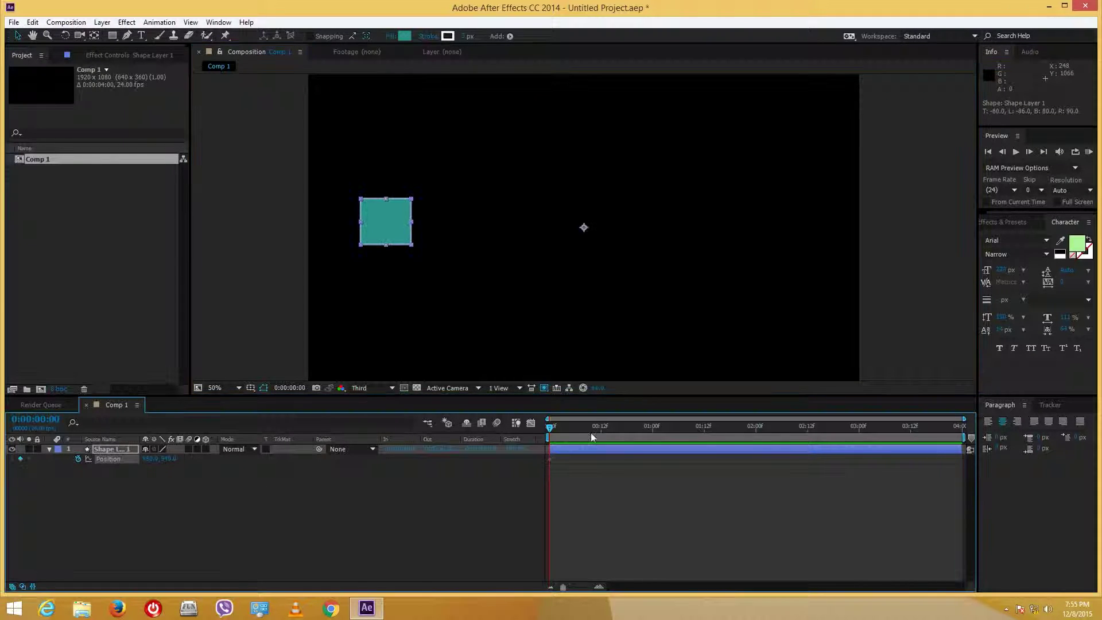
{"action": "left_click", "coordinate": [739, 428]}
{"action": "left_click", "coordinate": [550, 428]}
Step: Move the shape layer's anchor point from the middle of the frame to the center of the square
{"action": "left_click", "coordinate": [95, 35]}
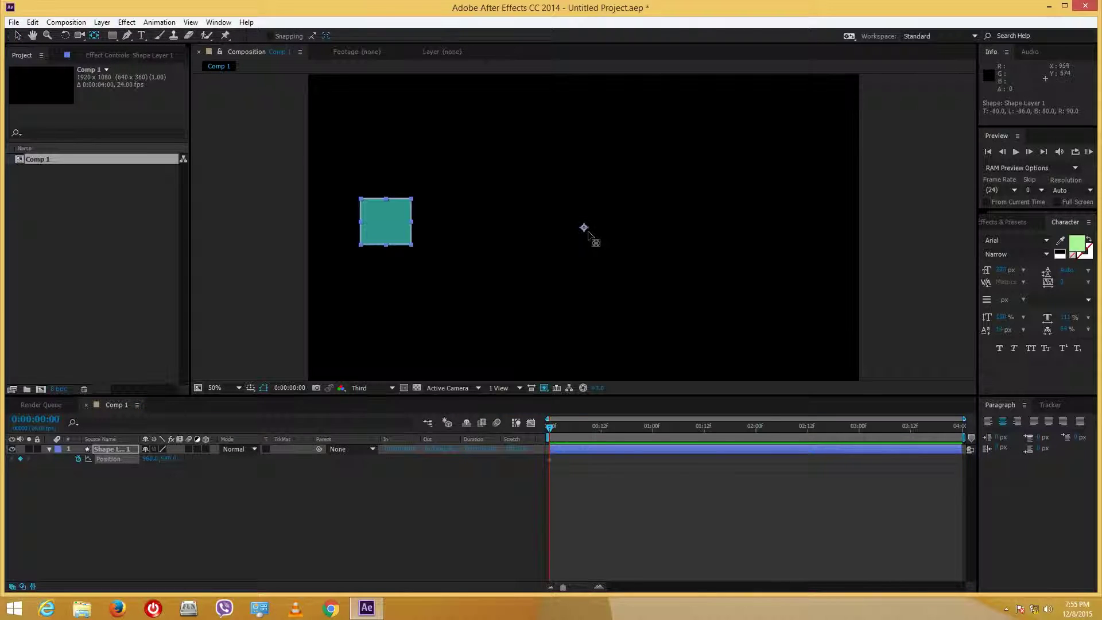
{"action": "left_click_drag", "start_coordinate": [585, 232], "coordinate": [384, 225]}
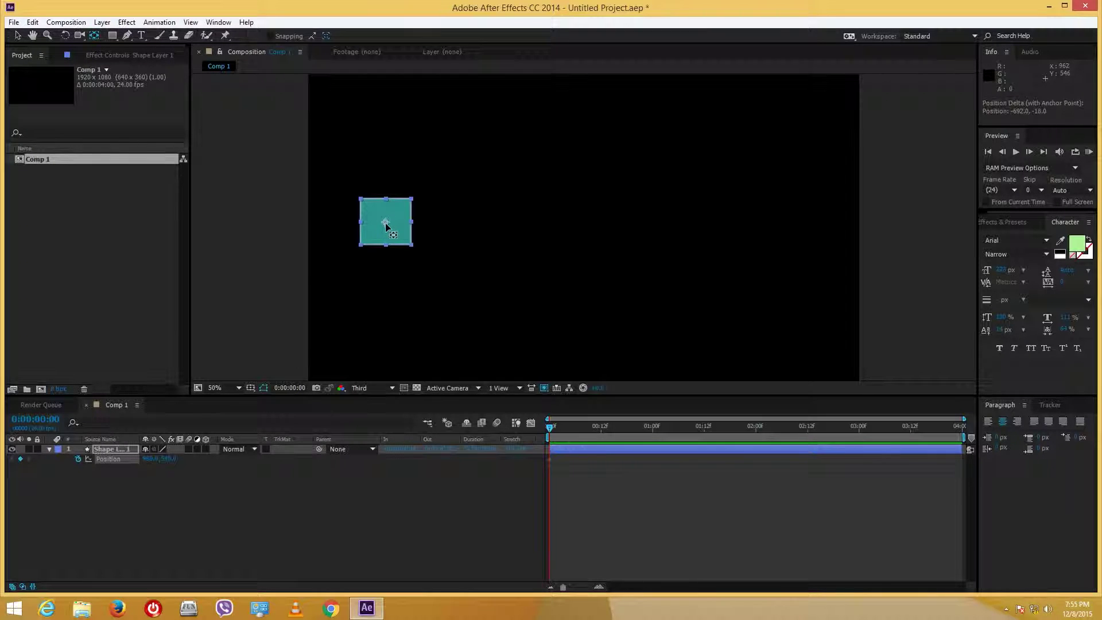
{"action": "left_click", "coordinate": [18, 35]}
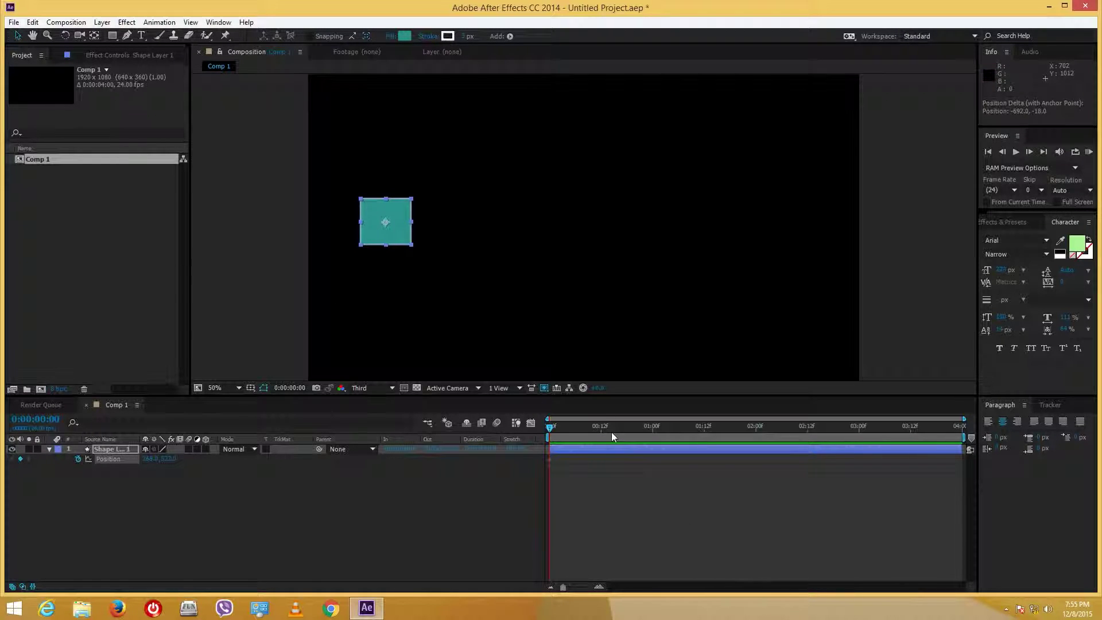
Step: Keyframe the square at about 1554, 526 on the frame's right side at 0:00:02:08, and apply Easy Ease to both position keyframes
{"action": "left_click_drag", "start_coordinate": [581, 426], "coordinate": [792, 438]}
{"action": "left_click_drag", "start_coordinate": [405, 218], "coordinate": [775, 215]}
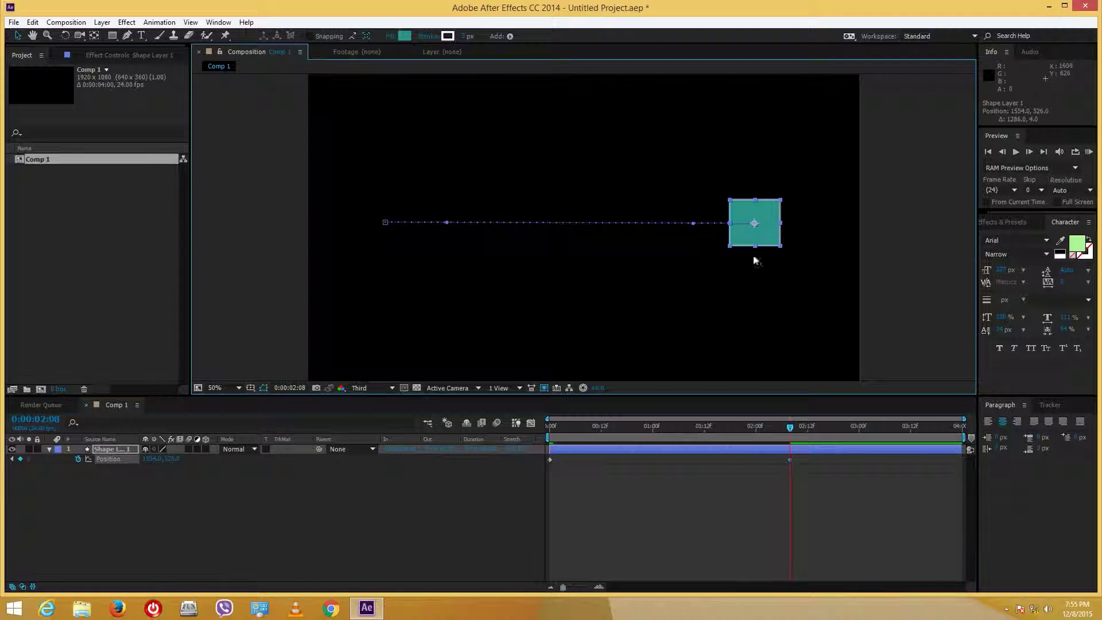
{"action": "left_click_drag", "start_coordinate": [883, 520], "coordinate": [502, 448]}
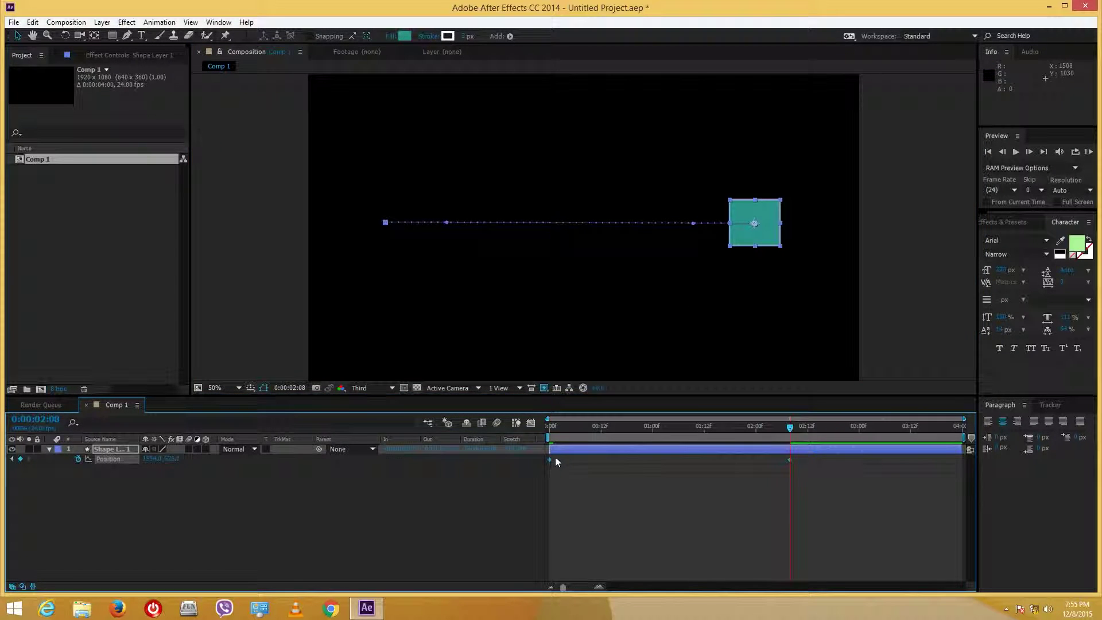
{"action": "right_click", "coordinate": [549, 459]}
{"action": "mouse_move", "coordinate": [565, 453]}
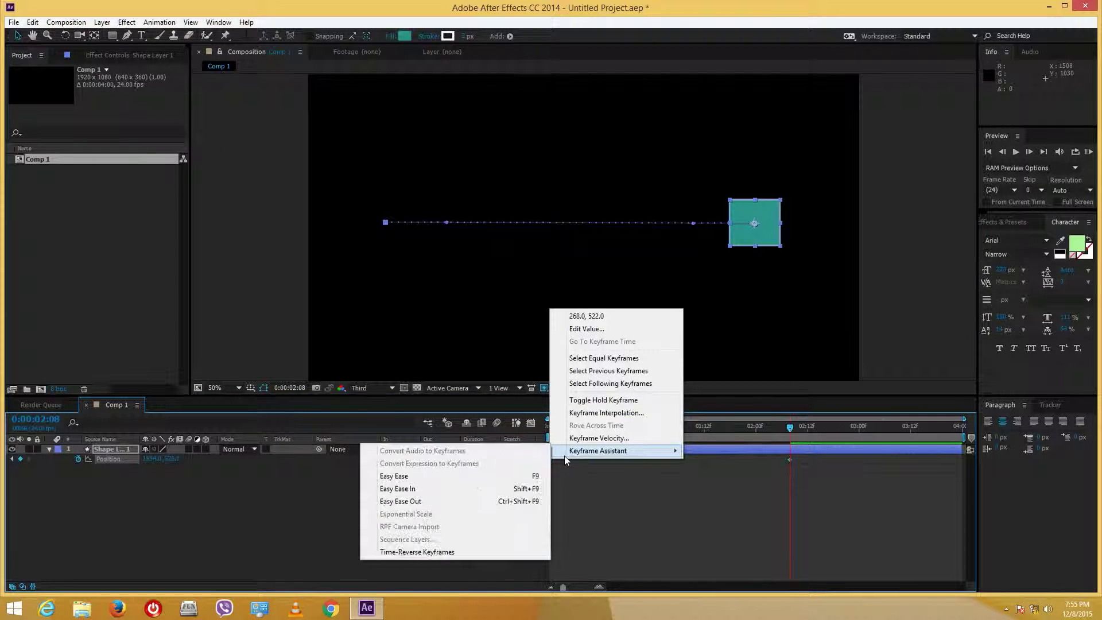
{"action": "left_click", "coordinate": [408, 477]}
Step: Go to 0:00:01:18, select the square and show its position curves in the Graph Editor
{"action": "left_click_drag", "start_coordinate": [761, 438], "coordinate": [731, 438]}
{"action": "left_click", "coordinate": [708, 234]}
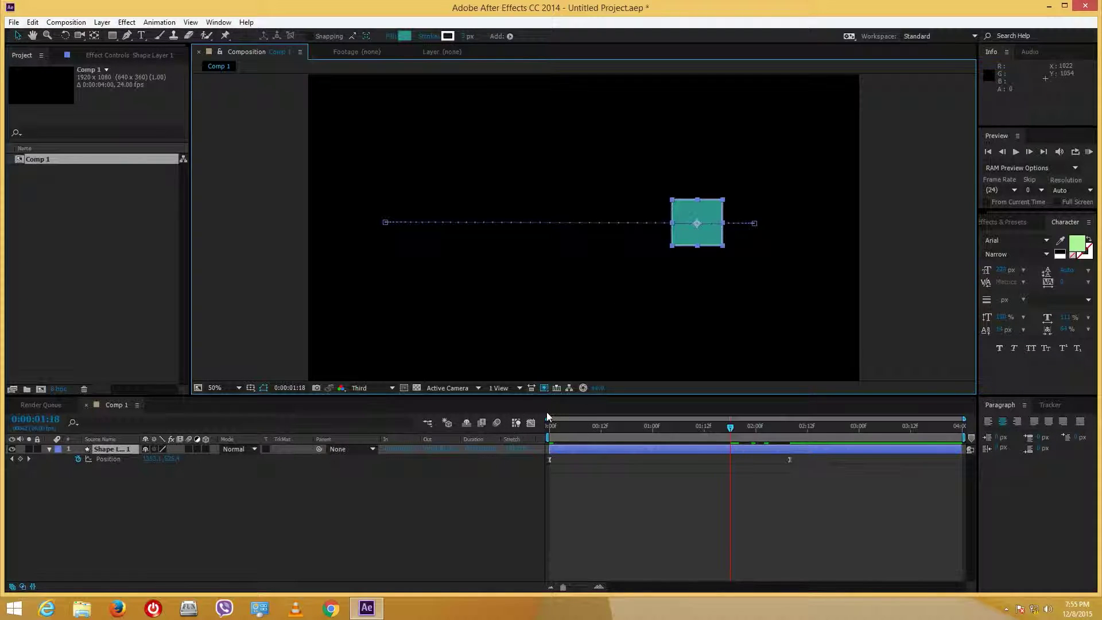
{"action": "left_click", "coordinate": [532, 423]}
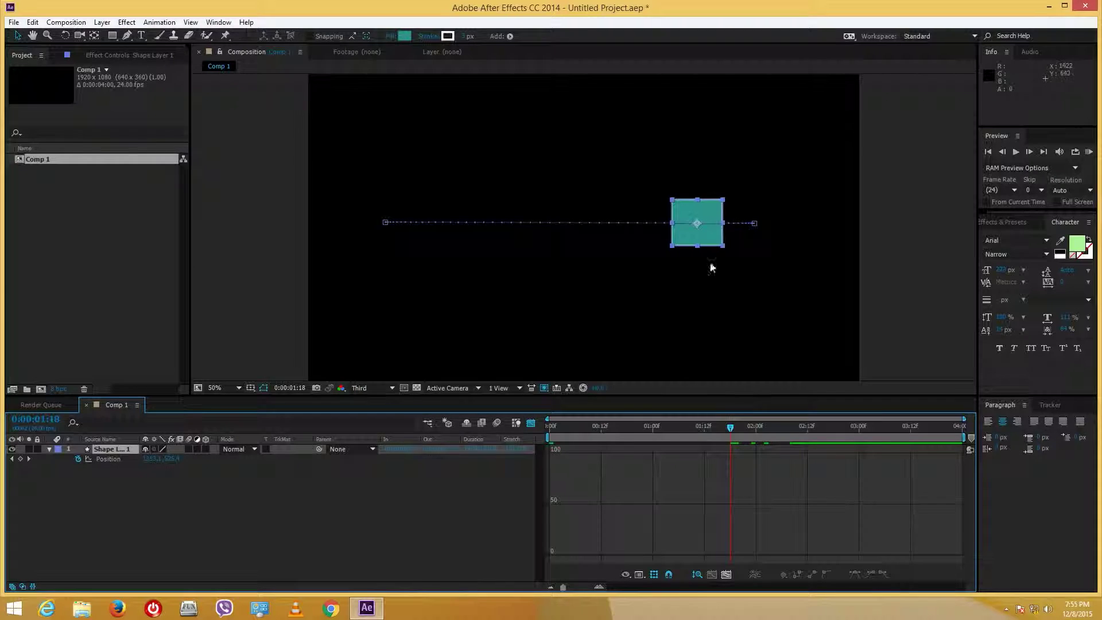
{"action": "left_click", "coordinate": [755, 223]}
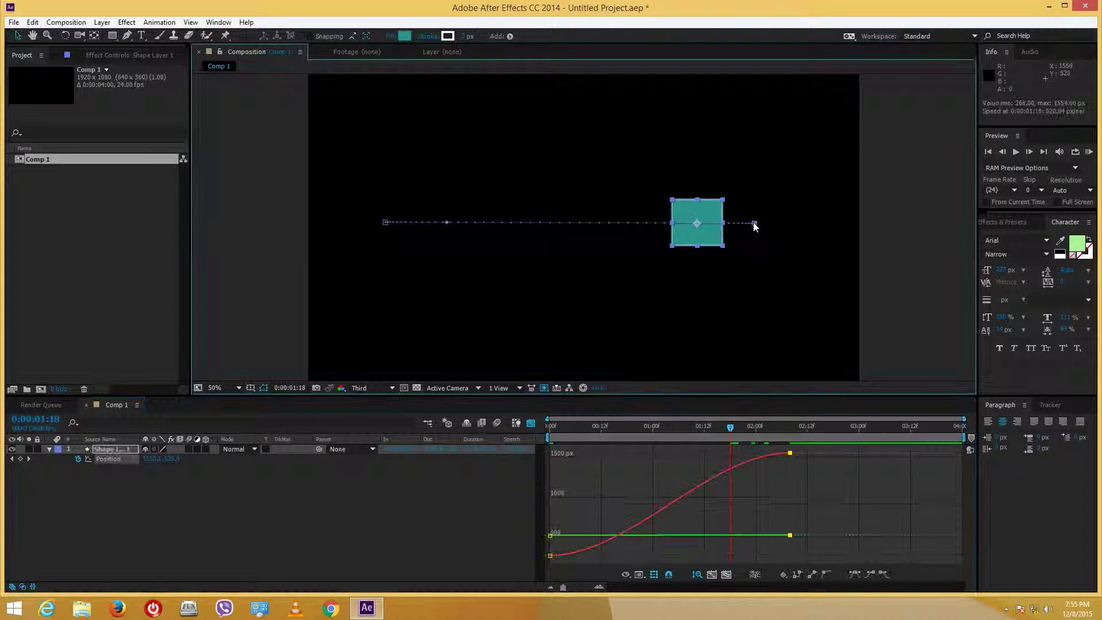
{"action": "left_click", "coordinate": [775, 453]}
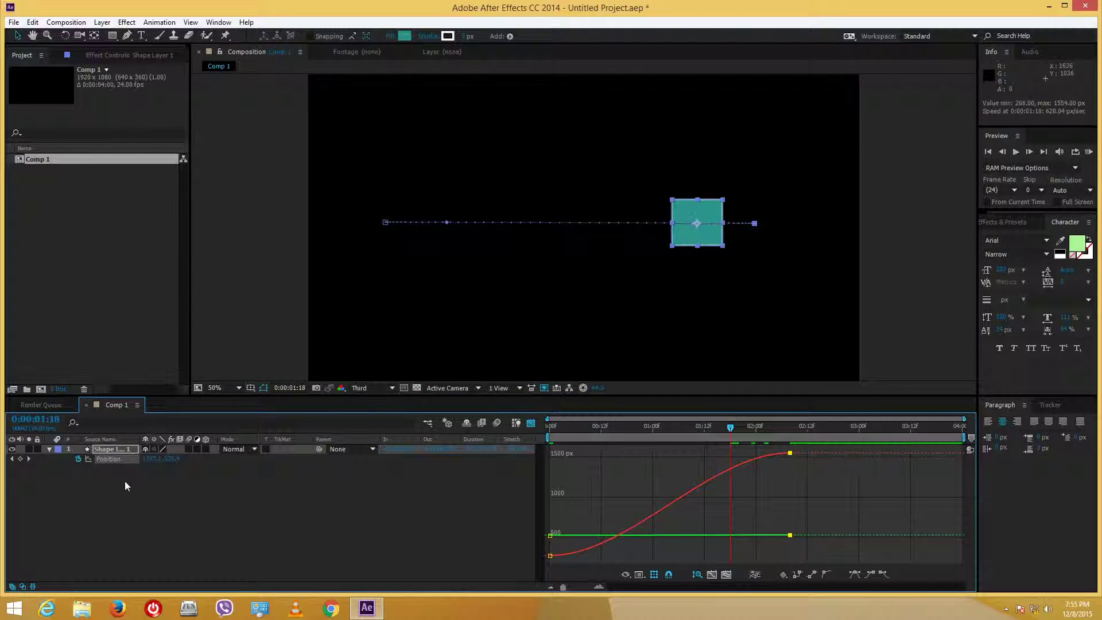
Step: Fit the graph to its view, separate the position into X and Y dimensions, and select the X Position curve
{"action": "left_click", "coordinate": [727, 575]}
{"action": "left_click", "coordinate": [755, 575]}
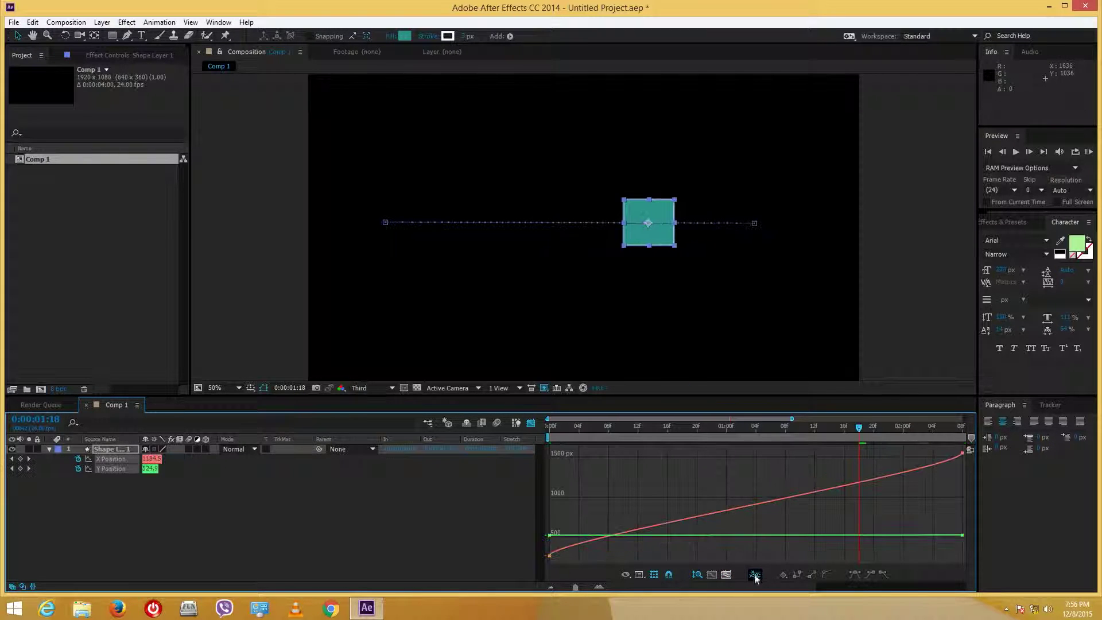
{"action": "left_click", "coordinate": [123, 457]}
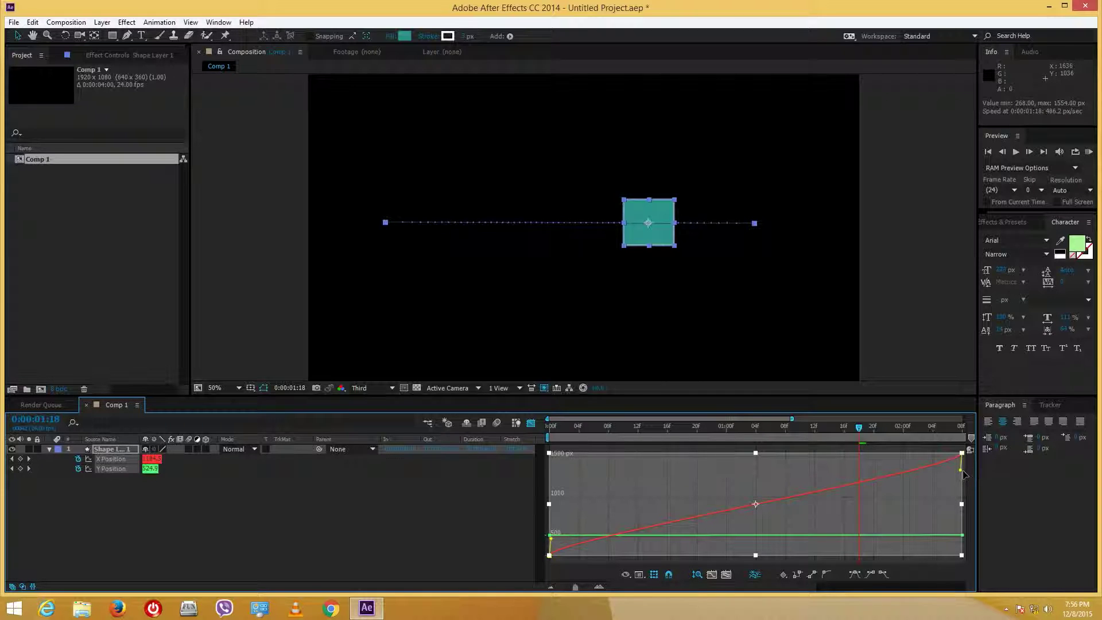
Step: Extend both keyframe handles of the X Position curve horizontally past the middle to form a smooth S-curve
{"action": "left_click_drag", "start_coordinate": [962, 472], "coordinate": [791, 455]}
{"action": "left_click_drag", "start_coordinate": [550, 551], "coordinate": [776, 556]}
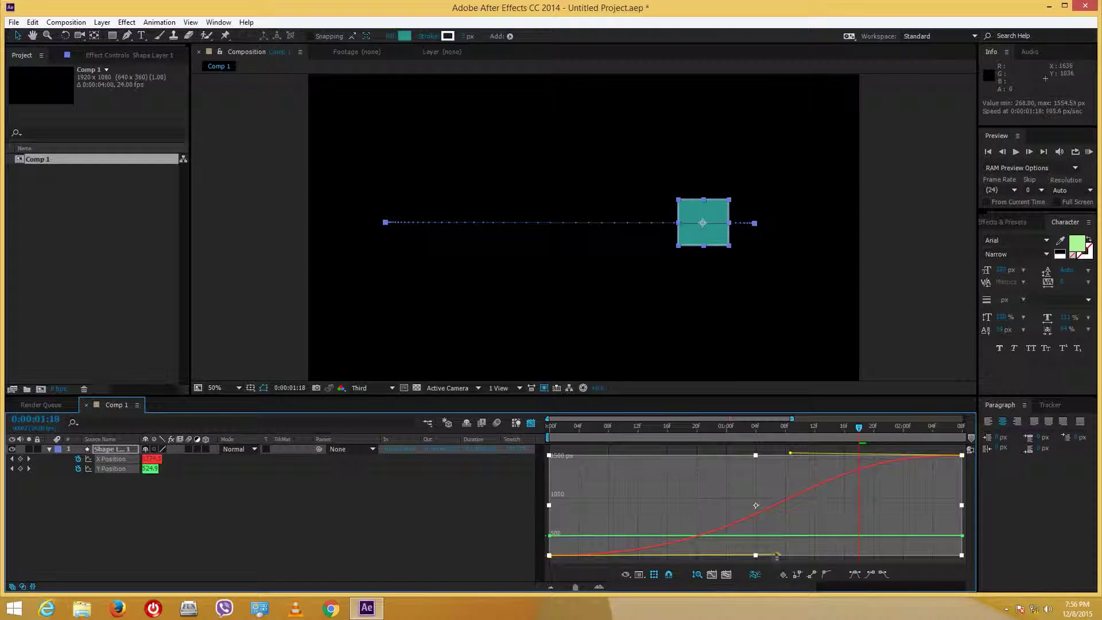
{"action": "left_click_drag", "start_coordinate": [788, 455], "coordinate": [739, 454]}
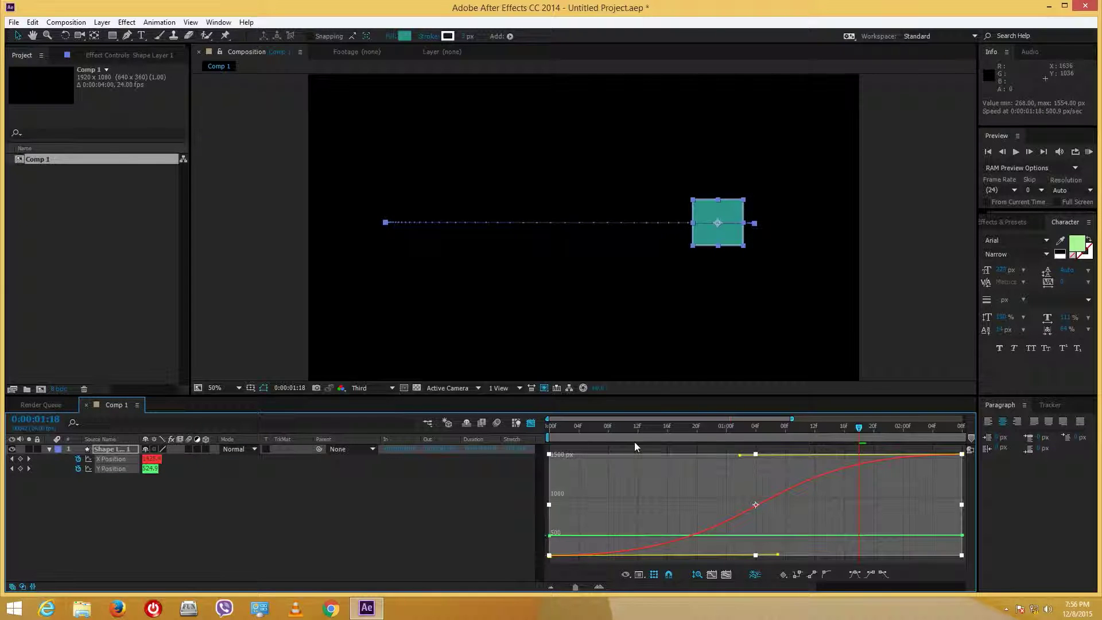
Step: Play the animation twice from the first frame to examine how the square accelerates and slows down
{"action": "key", "text": "Home"}
{"action": "key", "text": "space"}
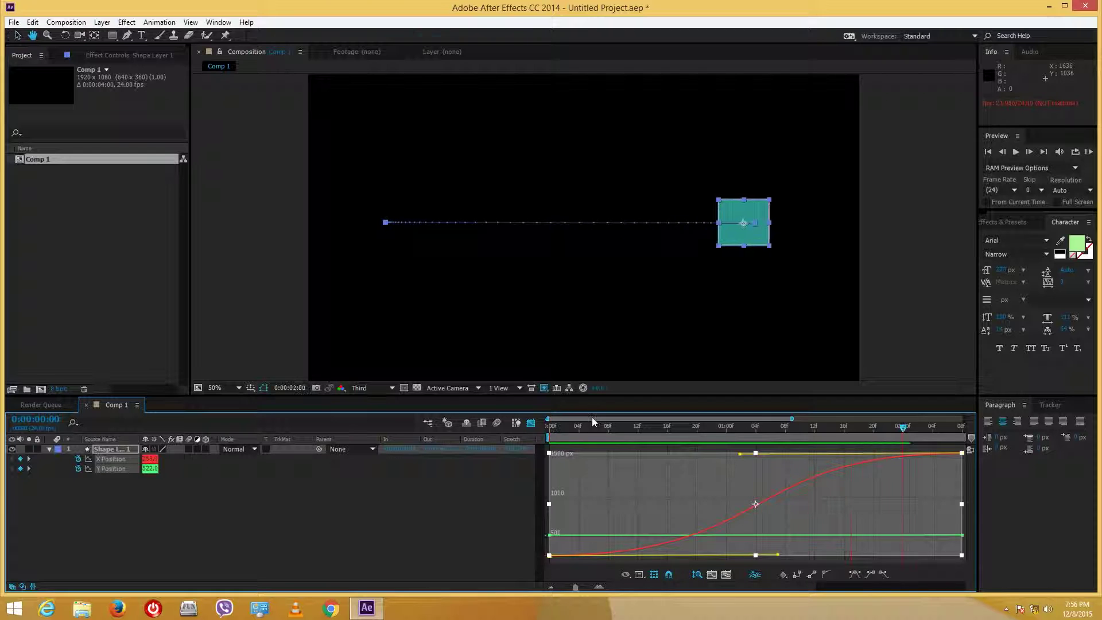
{"action": "key", "text": "space"}
{"action": "key", "text": "Home"}
{"action": "key", "text": "space"}
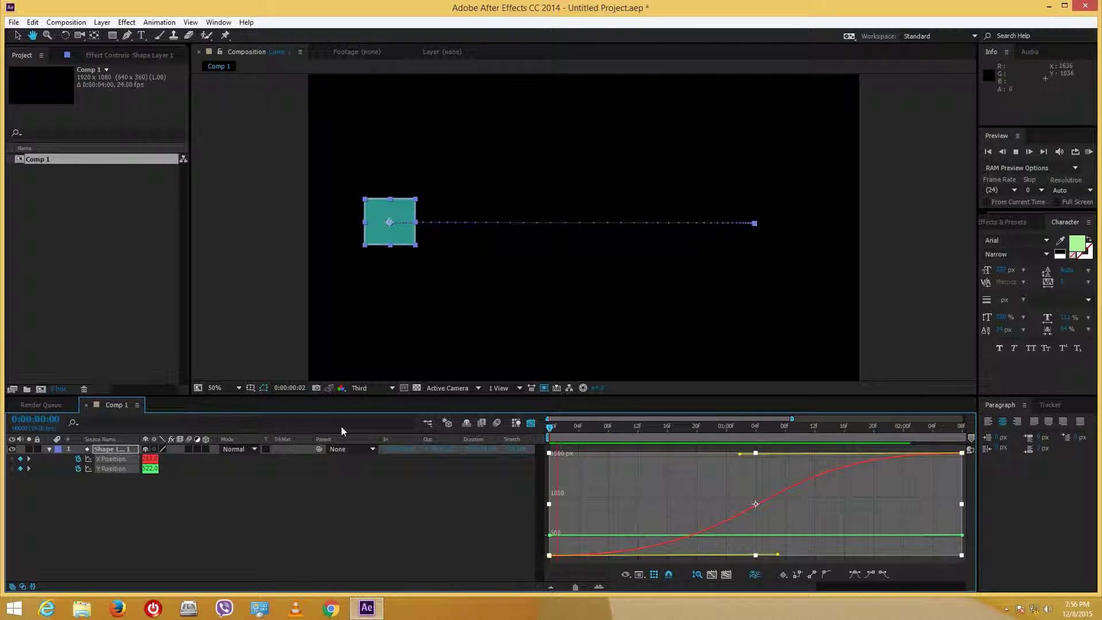
{"action": "key", "text": "space"}
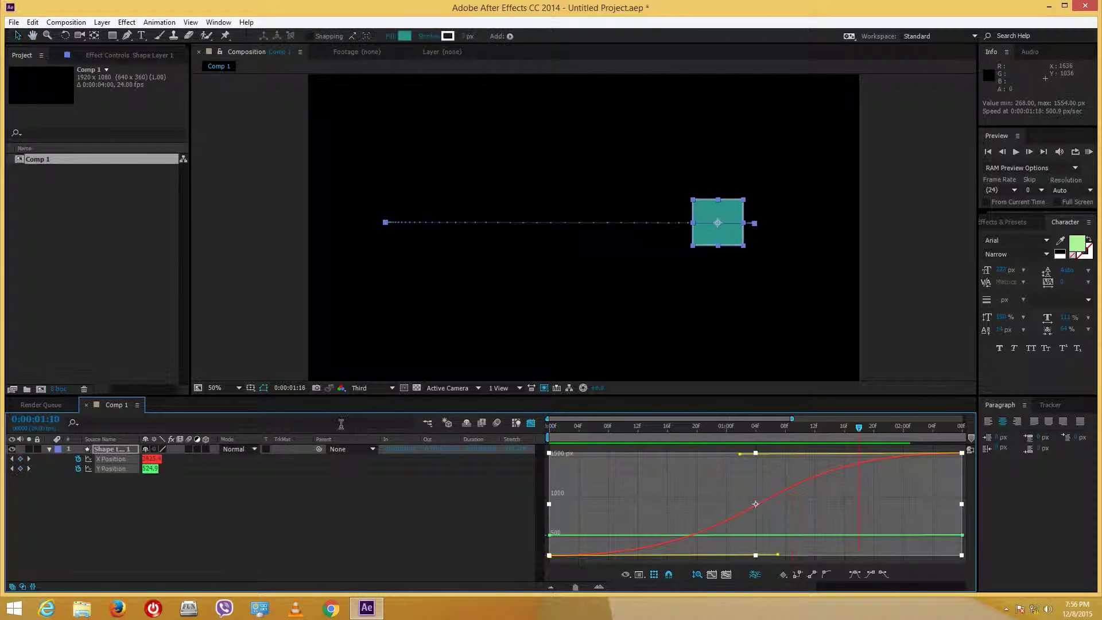
Step: Lengthen both handles of the X Position curve further for a steeper middle section, and preview the motion from the first frame
{"action": "left_click_drag", "start_coordinate": [739, 457], "coordinate": [685, 453]}
{"action": "left_click_drag", "start_coordinate": [810, 554], "coordinate": [850, 555]}
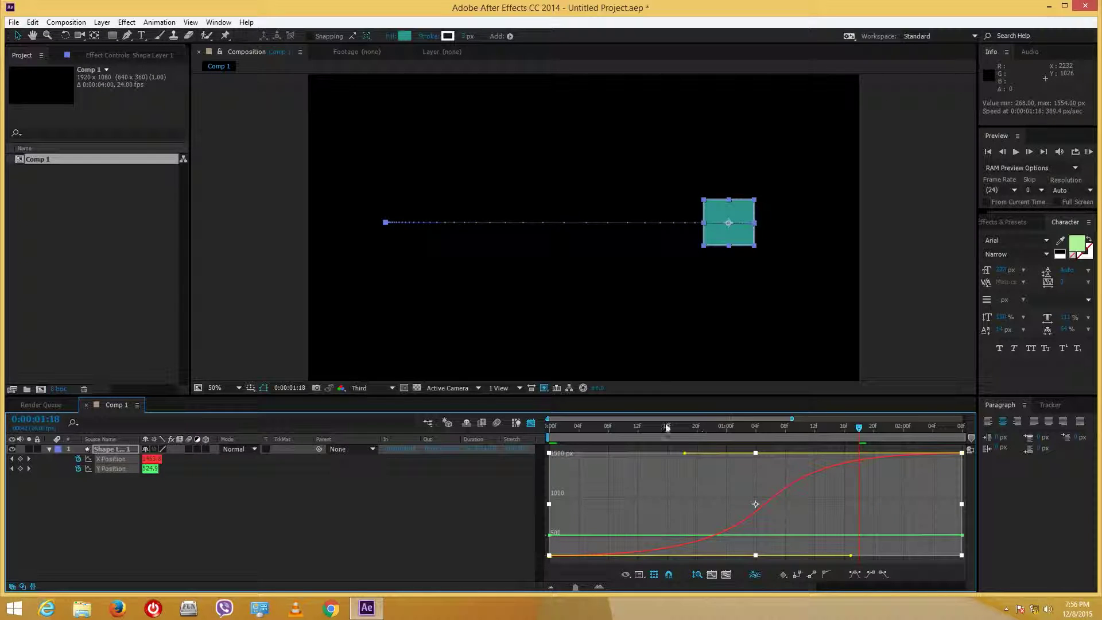
{"action": "key", "text": "Home"}
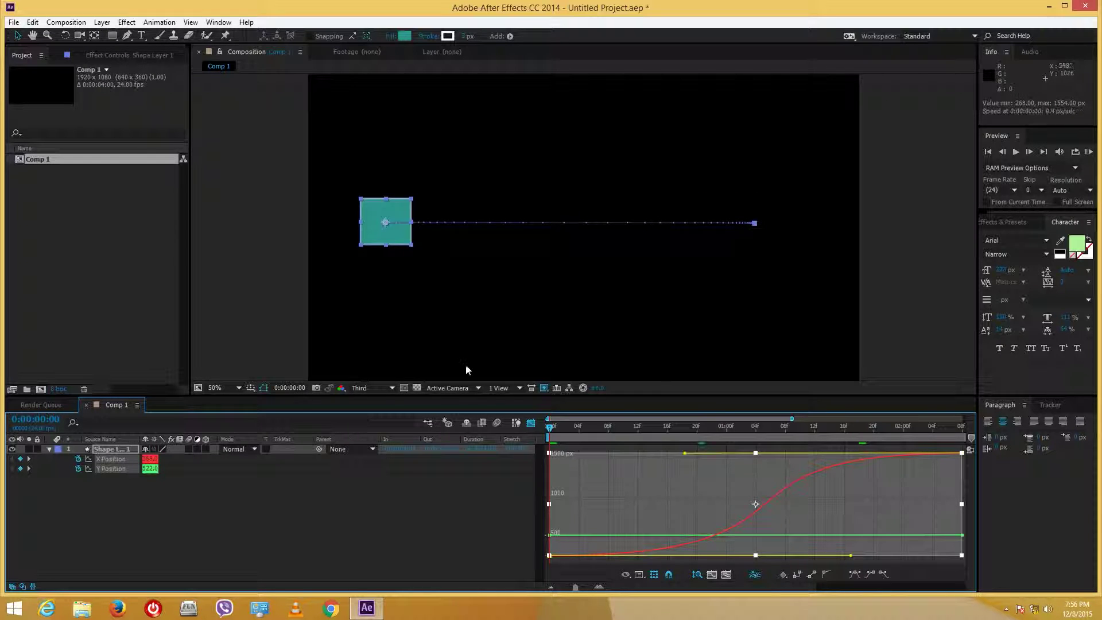
{"action": "key", "text": "comma"}
{"action": "key", "text": "space"}
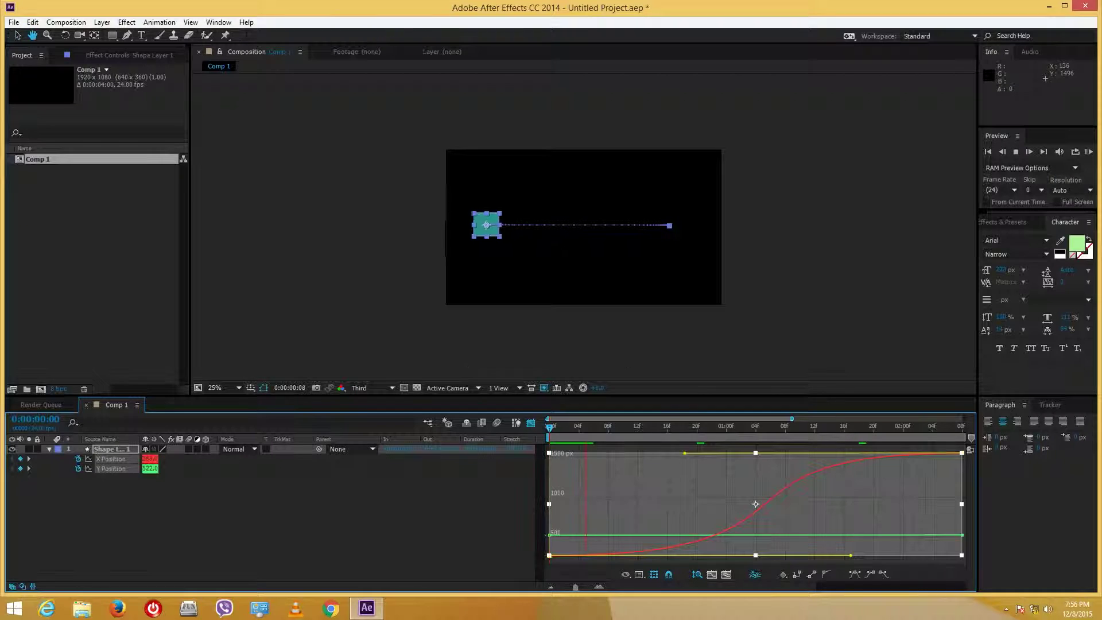
{"action": "key", "text": "space"}
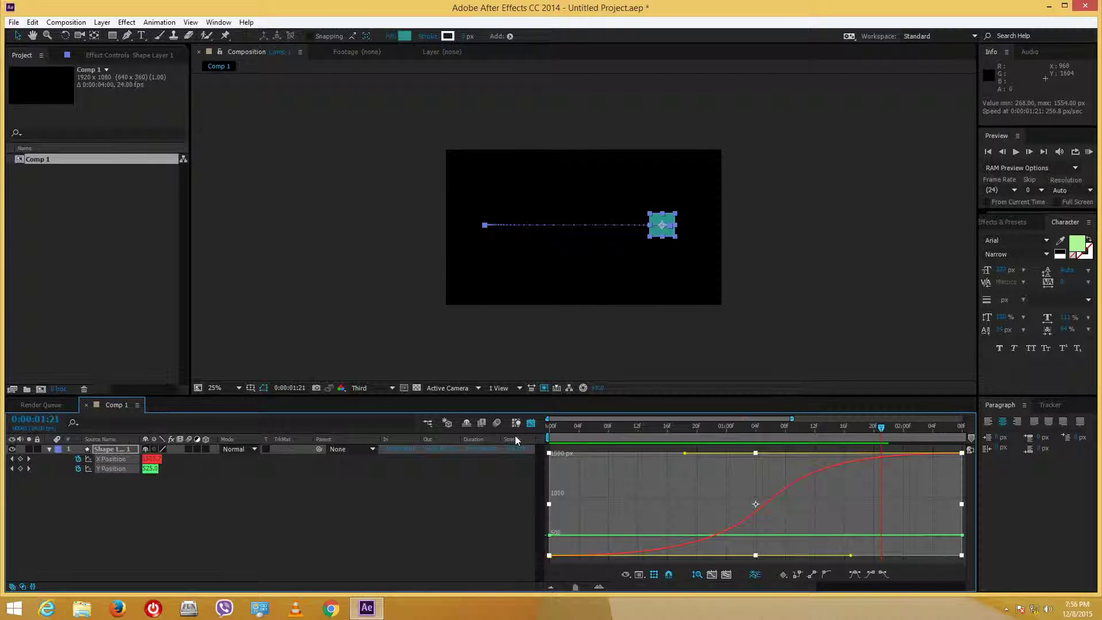
Step: Close the Graph Editor to return the timeline to the layer bar view, keeping the composition view at 50%
{"action": "left_click", "coordinate": [531, 423]}
{"action": "key", "text": "period"}
{"action": "key", "text": "period"}
{"action": "key", "text": "period"}
{"action": "key", "text": "period"}
{"action": "key", "text": "comma"}
{"action": "key", "text": "comma"}
{"action": "key", "text": "comma"}
{"action": "key", "text": "comma"}
{"action": "key", "text": "period"}
{"action": "key", "text": "period"}
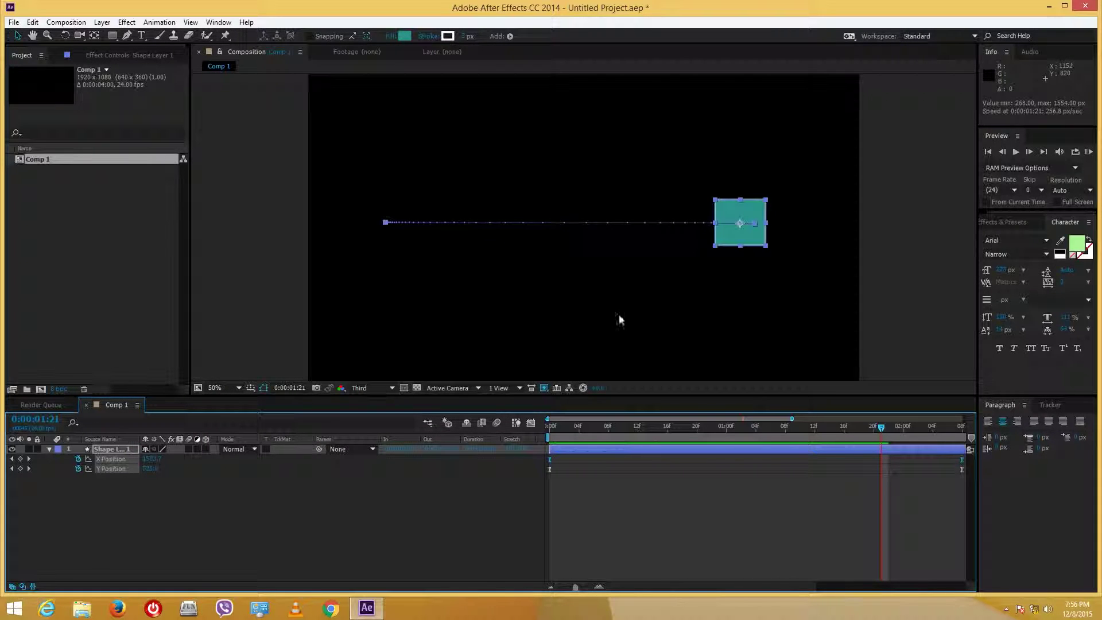
Step: Turn on the motion blur switch for the shape layer and go to 0:00:00:16
{"action": "left_click", "coordinate": [515, 519]}
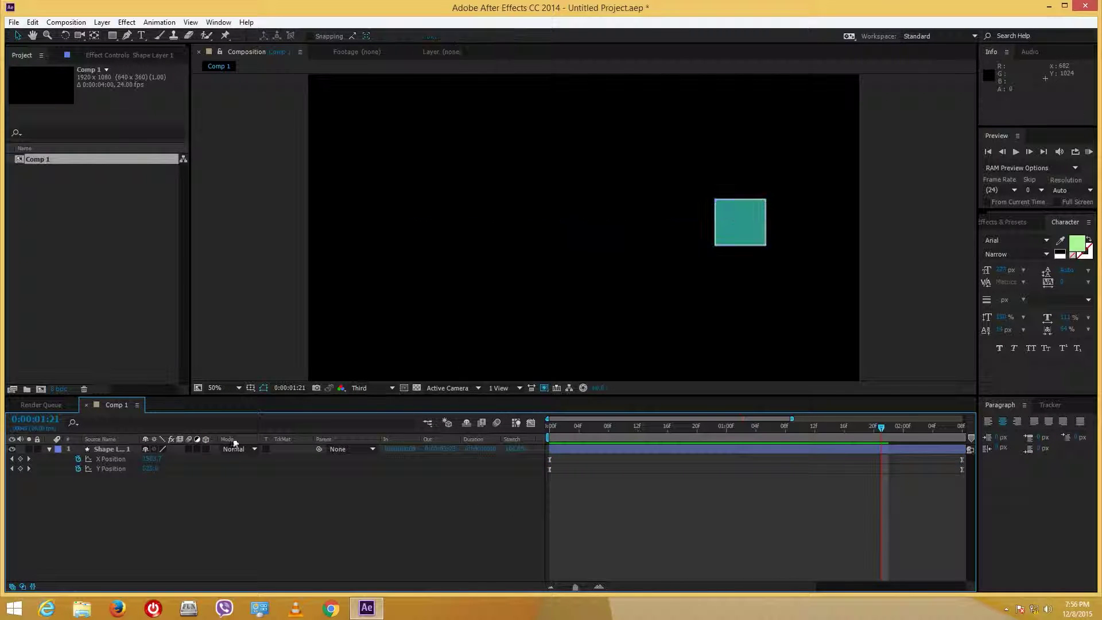
{"action": "left_click", "coordinate": [189, 449]}
{"action": "left_click", "coordinate": [669, 429]}
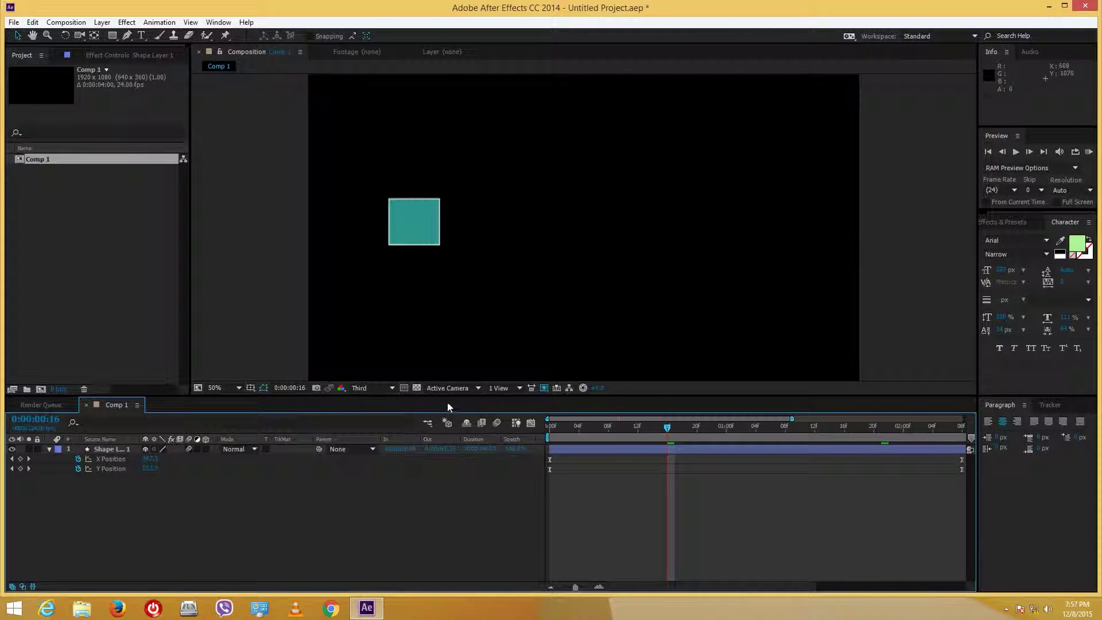
Step: Enable motion blur for the composition and scrub through the animation towards 0:00:02:05 to examine the blur
{"action": "left_click", "coordinate": [498, 425]}
{"action": "left_click_drag", "start_coordinate": [683, 428], "coordinate": [557, 437]}
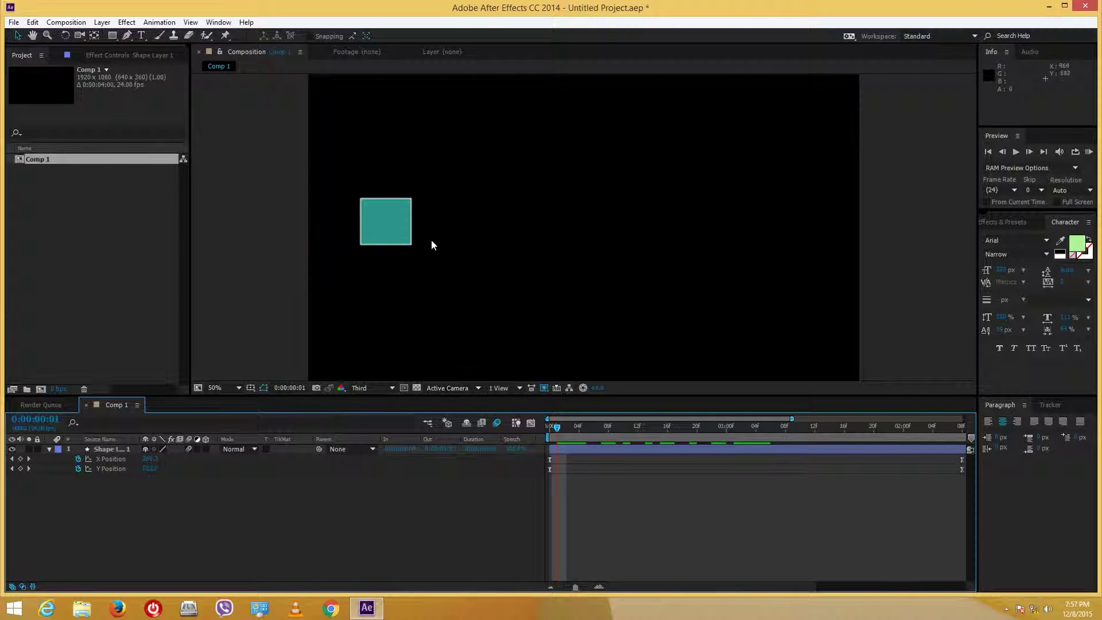
{"action": "left_click_drag", "start_coordinate": [550, 428], "coordinate": [941, 453]}
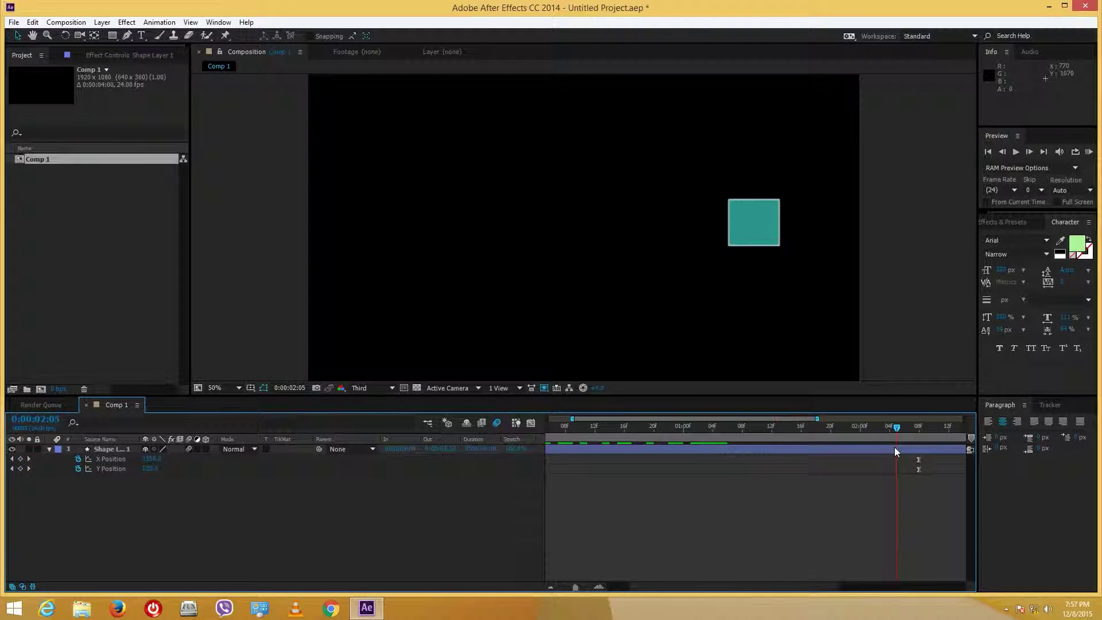
{"action": "key", "text": "Page_Up"}
{"action": "key", "text": "Page_Up"}
{"action": "key", "text": "Page_Up"}
{"action": "key", "text": "Page_Up"}
Step: At 0:00:01:14, toggle the composition's motion blur off and on to compare the square's edges, and enable frame blending
{"action": "mouse_move", "coordinate": [818, 419]}
{"action": "left_mouse_down"}
{"action": "mouse_move", "coordinate": [915, 421]}
{"action": "mouse_move", "coordinate": [836, 419]}
{"action": "left_mouse_up"}
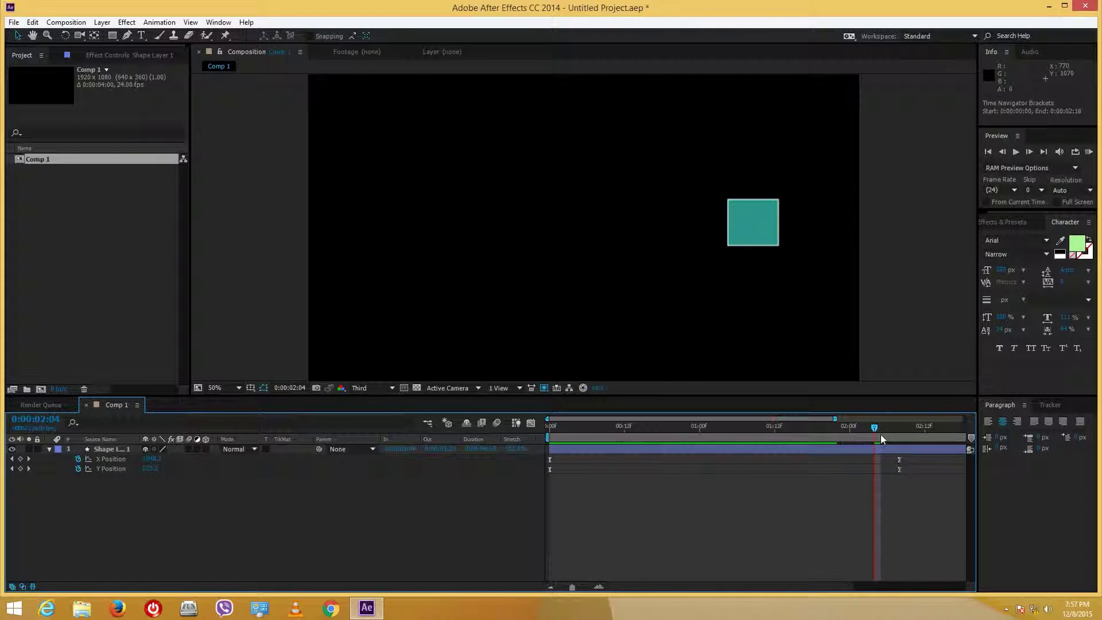
{"action": "left_click_drag", "start_coordinate": [876, 429], "coordinate": [787, 431]}
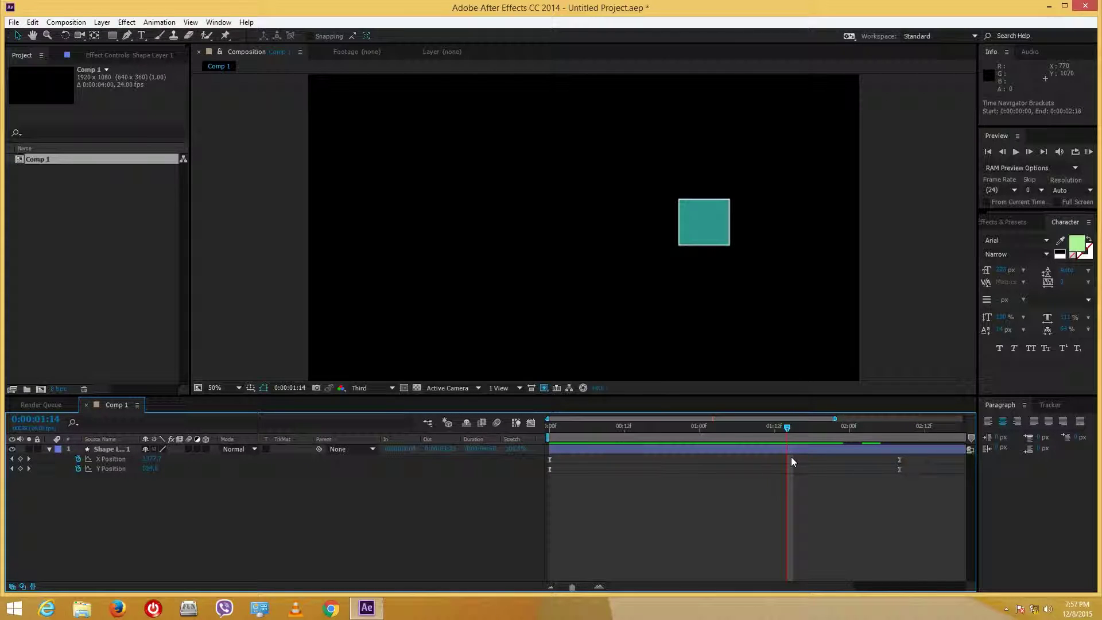
{"action": "left_click", "coordinate": [190, 449]}
{"action": "left_click", "coordinate": [496, 423]}
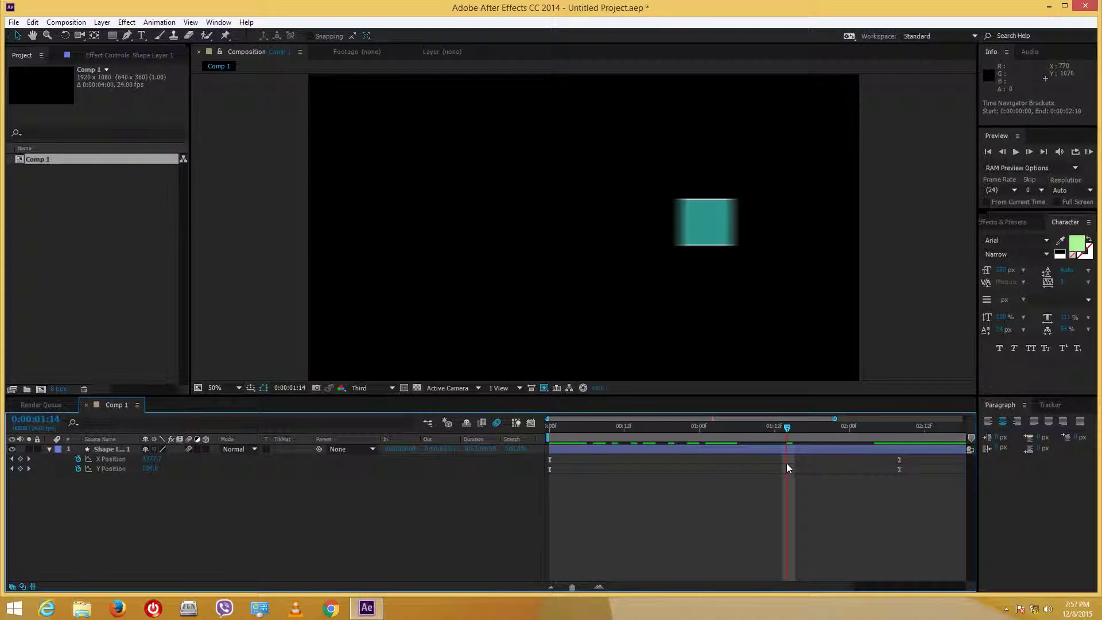
{"action": "left_click", "coordinate": [497, 425]}
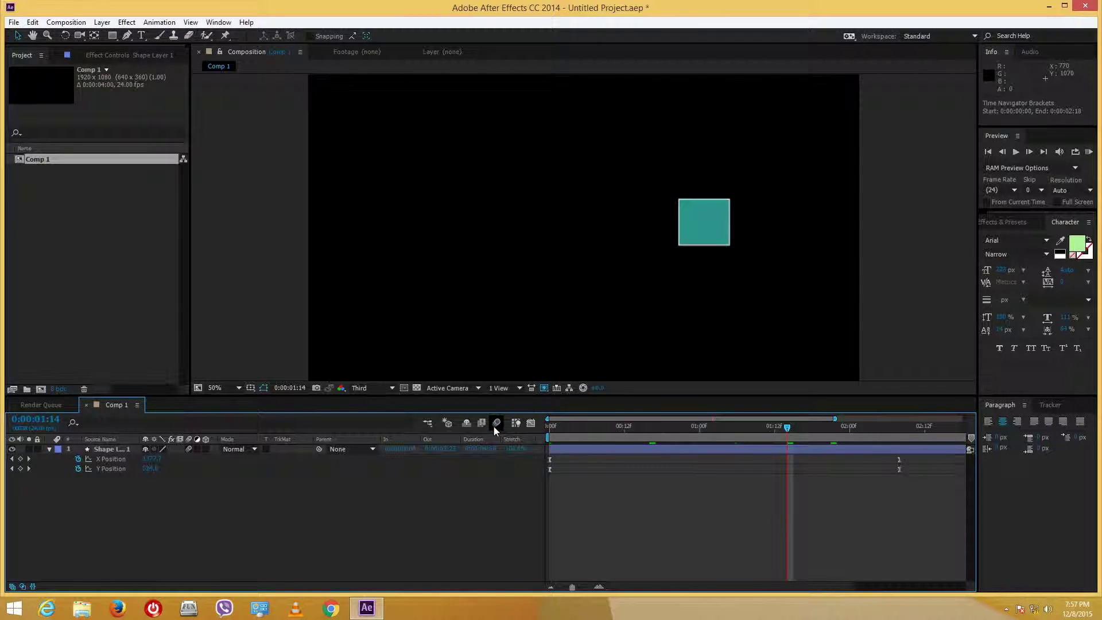
{"action": "left_click", "coordinate": [488, 426]}
{"action": "left_click", "coordinate": [498, 424]}
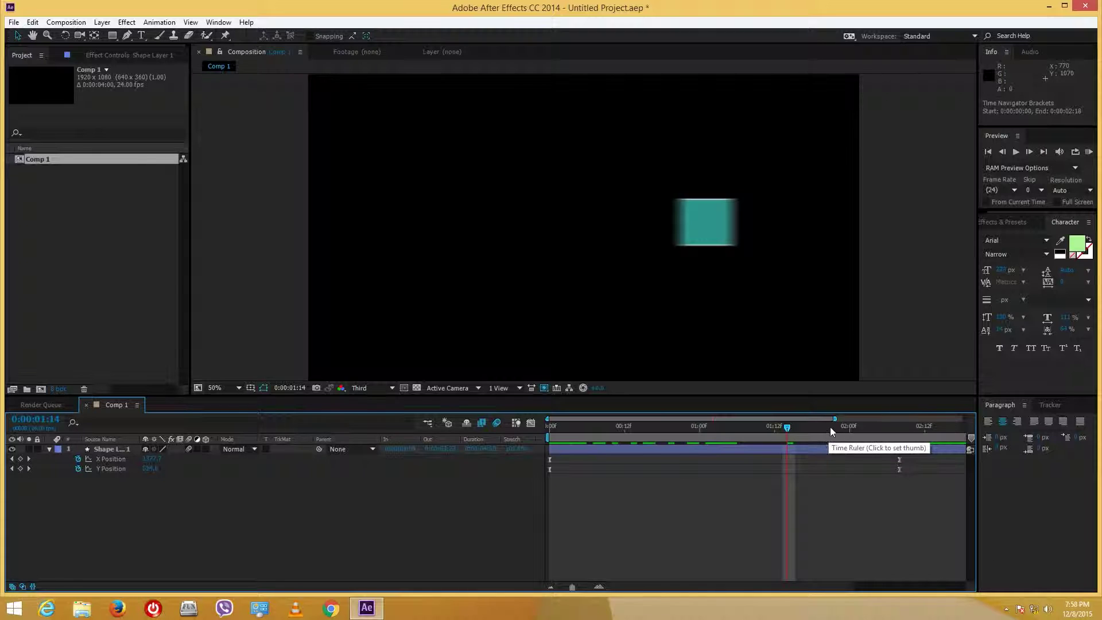
Step: Extend the visible time range to 0:00:02:19 and open the advanced composition settings of Comp 1
{"action": "mouse_move", "coordinate": [835, 420]}
{"action": "left_mouse_down"}
{"action": "mouse_move", "coordinate": [875, 420]}
{"action": "mouse_move", "coordinate": [839, 419]}
{"action": "left_mouse_up"}
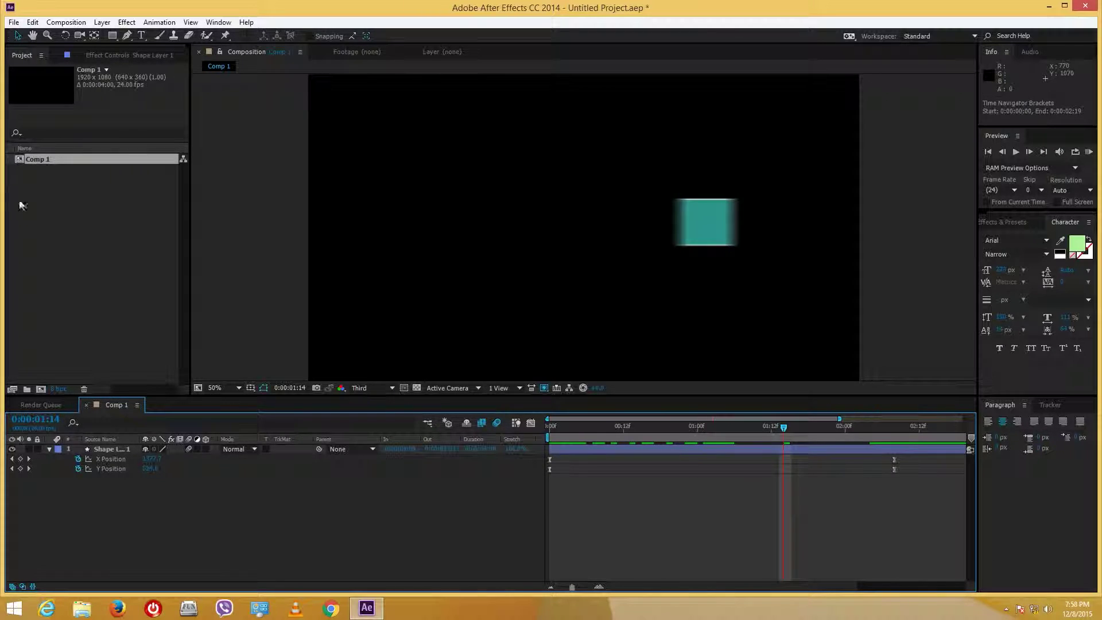
{"action": "right_click", "coordinate": [26, 160]}
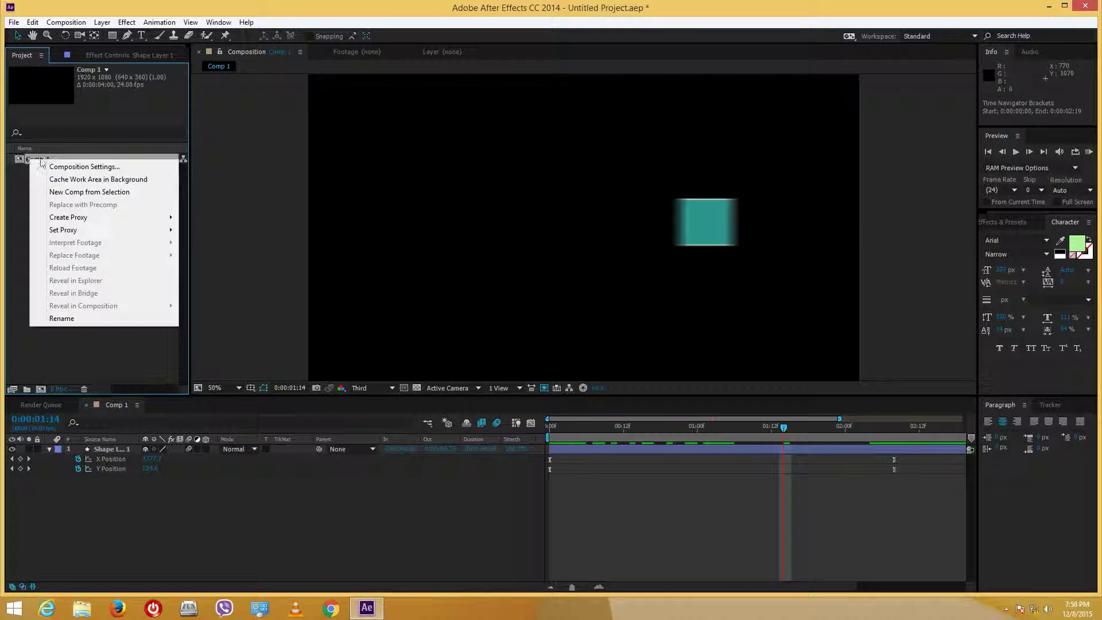
{"action": "left_click", "coordinate": [63, 166]}
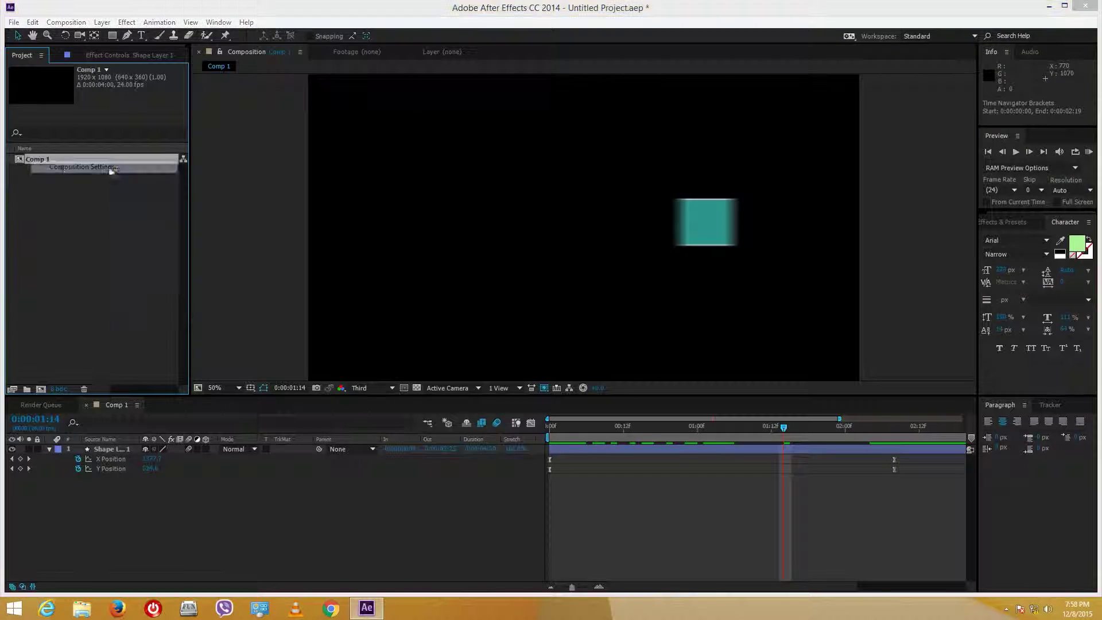
{"action": "left_click", "coordinate": [169, 118]}
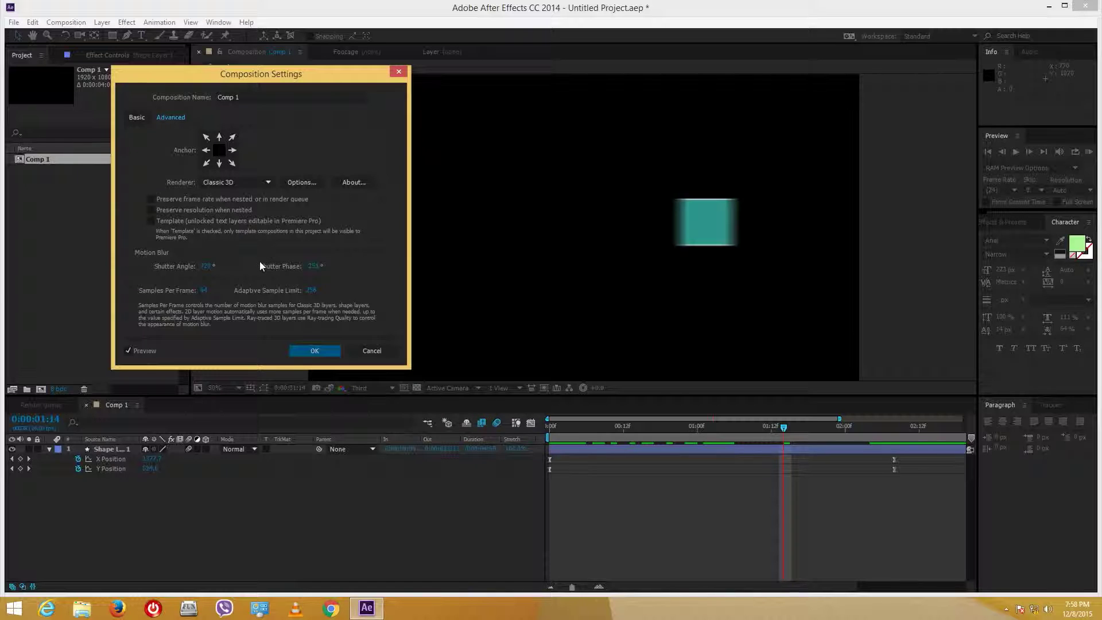
Step: Try several smaller motion blur shutter angles, ending at 100°, to compare their effect on the square
{"action": "left_click_drag", "start_coordinate": [215, 270], "coordinate": [207, 277]}
{"action": "left_click", "coordinate": [206, 266]}
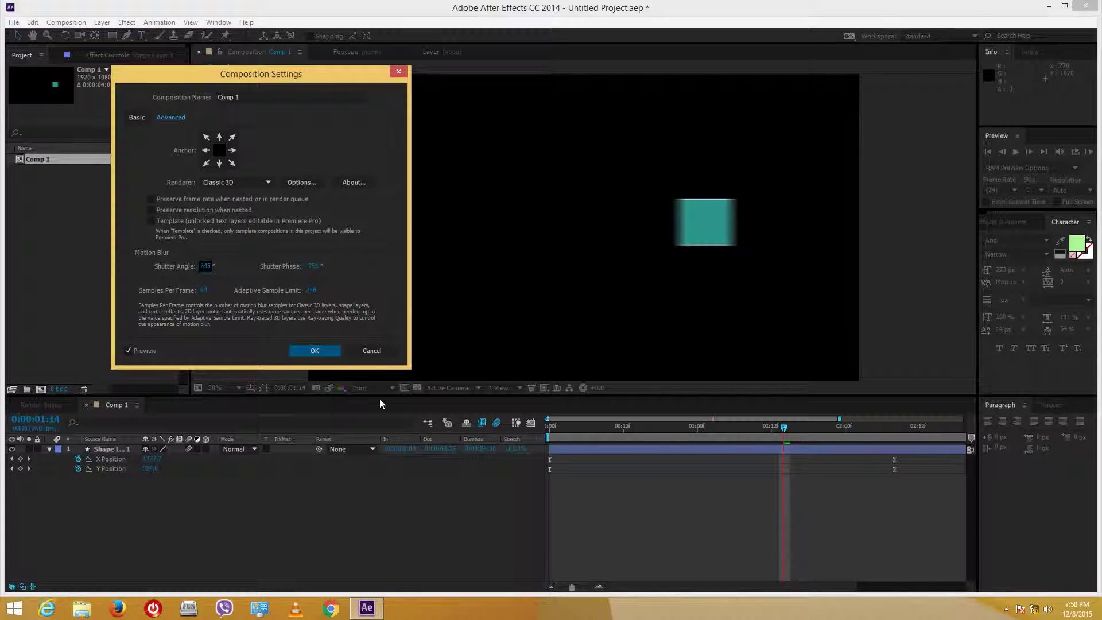
{"action": "type", "text": "436"}
{"action": "left_click_drag", "start_coordinate": [213, 269], "coordinate": [1, 277]}
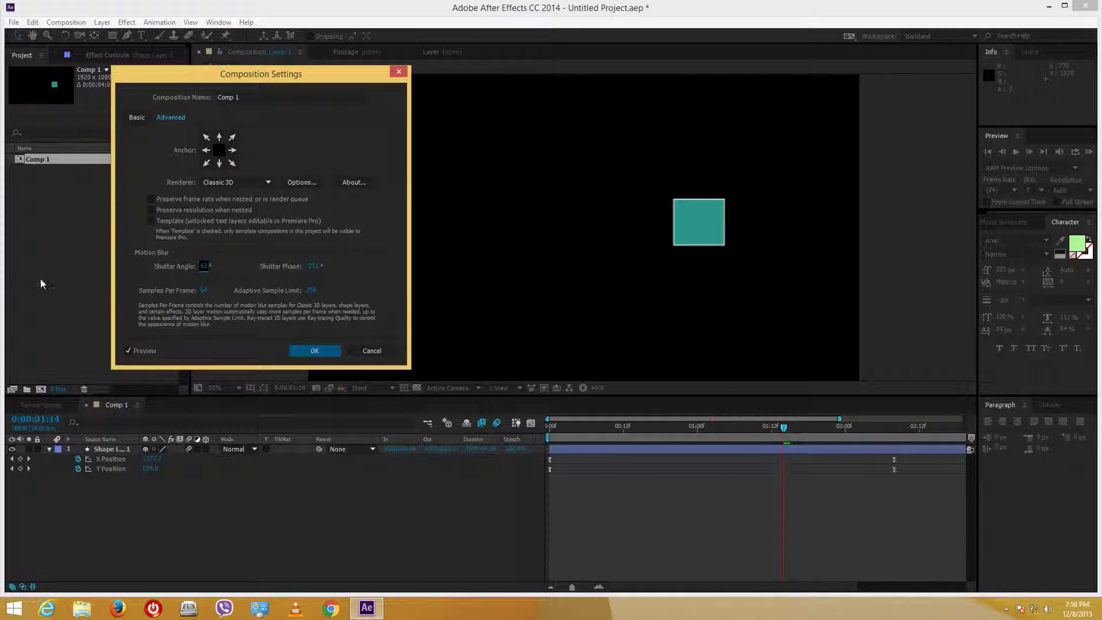
{"action": "left_click_drag", "start_coordinate": [205, 270], "coordinate": [223, 266]}
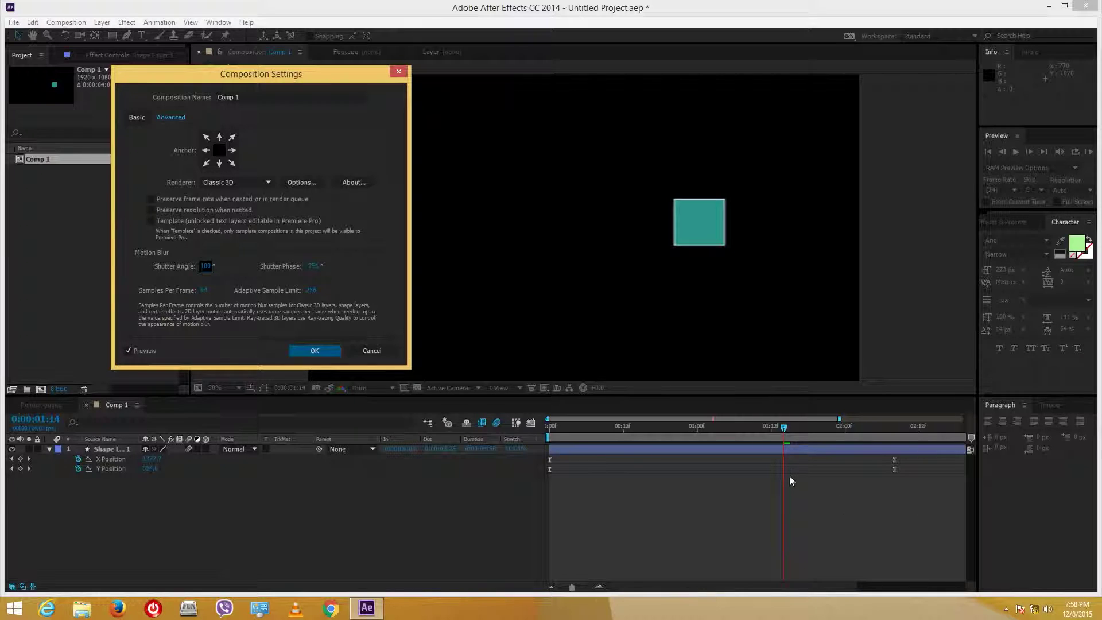
Step: Raise the motion blur shutter angle to 720°
{"action": "left_click", "coordinate": [205, 270]}
{"action": "left_click_drag", "start_coordinate": [205, 265], "coordinate": [821, 277]}
{"action": "left_click_drag", "start_coordinate": [655, 285], "coordinate": [657, 295]}
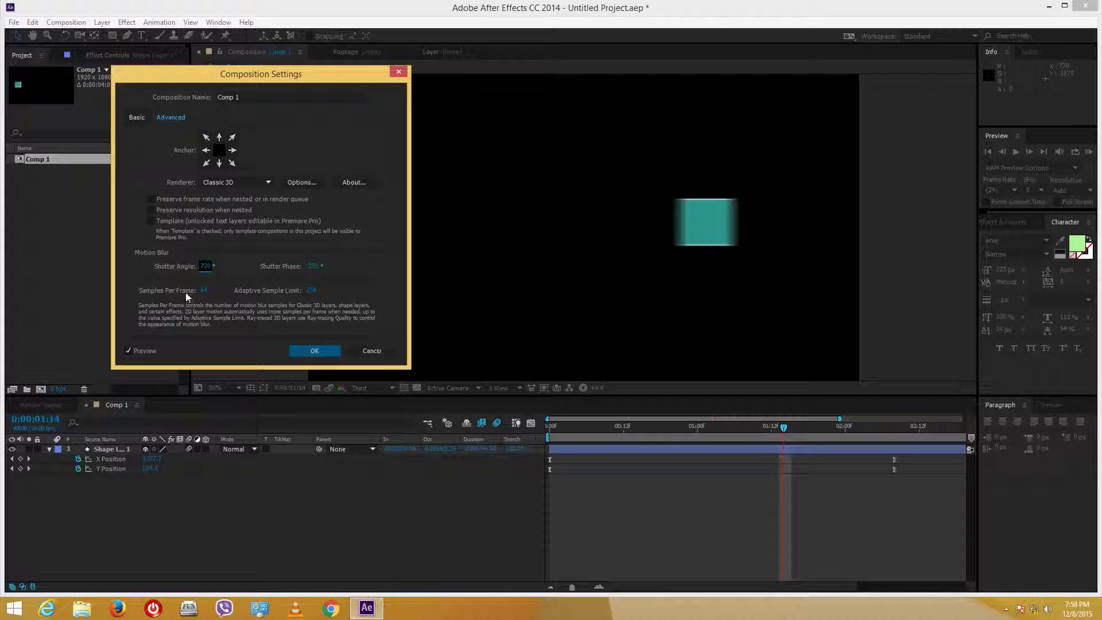
{"action": "left_click", "coordinate": [722, 435]}
Step: Try shutter phases of -360° and 360°, and apply the composition settings with a shutter phase of 0°
{"action": "left_click_drag", "start_coordinate": [315, 271], "coordinate": [147, 270]}
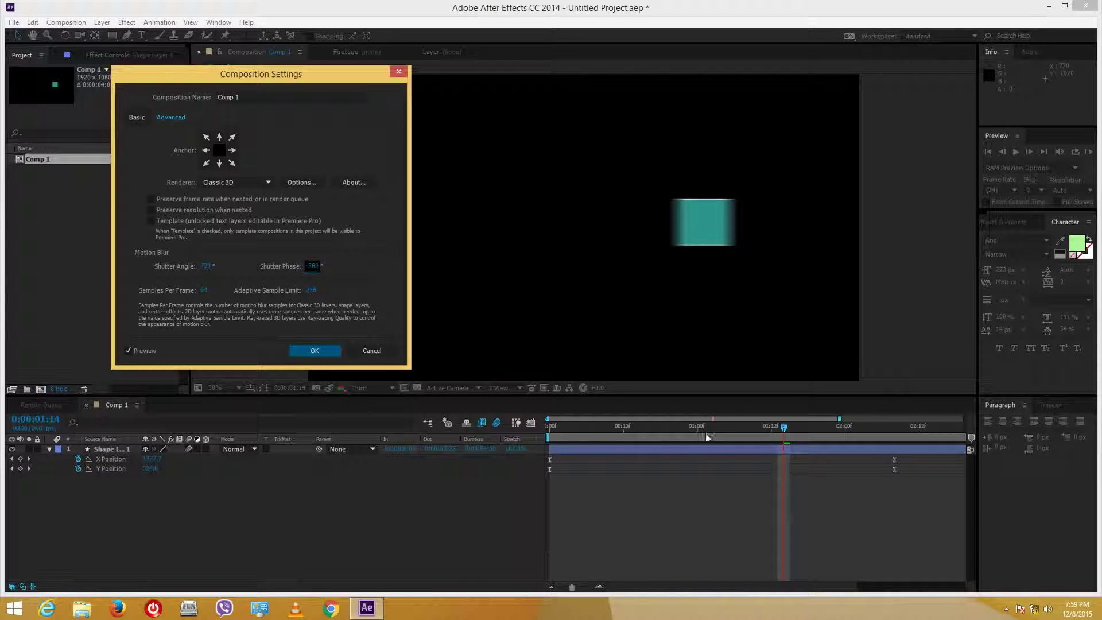
{"action": "left_click_drag", "start_coordinate": [312, 266], "coordinate": [1003, 353]}
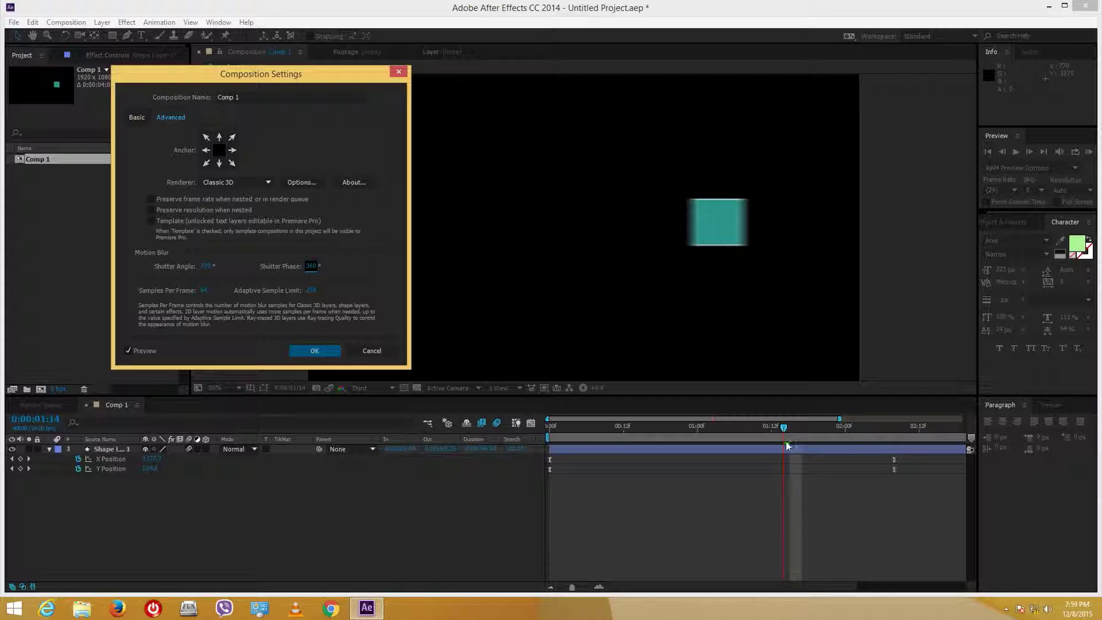
{"action": "mouse_move", "coordinate": [311, 266]}
{"action": "left_mouse_down"}
{"action": "mouse_move", "coordinate": [253, 267]}
{"action": "mouse_move", "coordinate": [304, 270]}
{"action": "left_mouse_up"}
{"action": "left_click", "coordinate": [311, 266]}
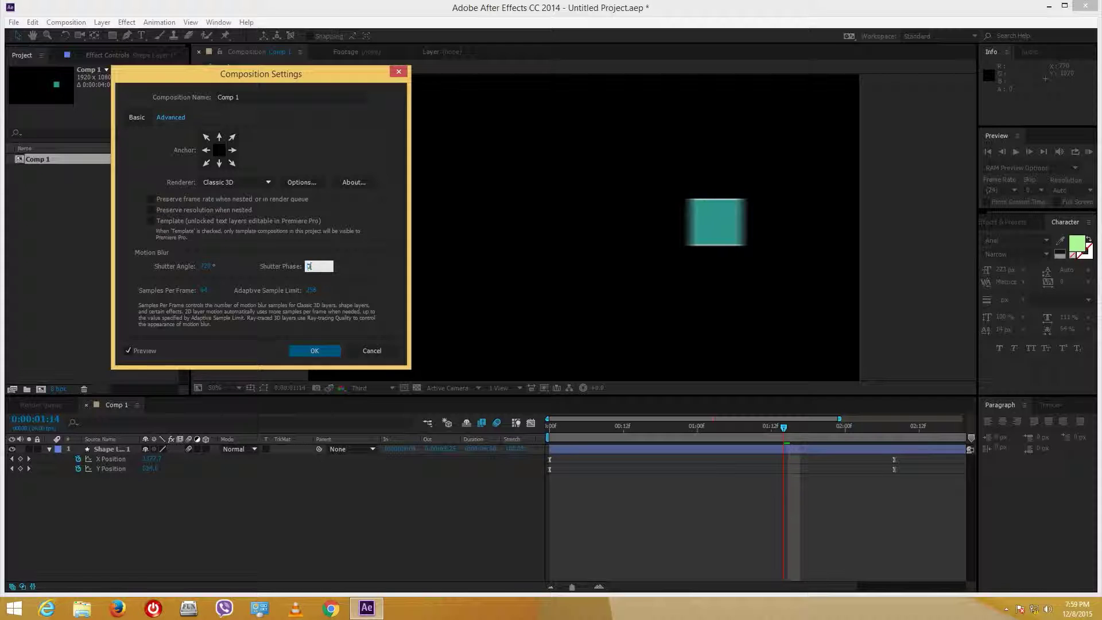
{"action": "type", "text": "0"}
{"action": "key", "text": "Return"}
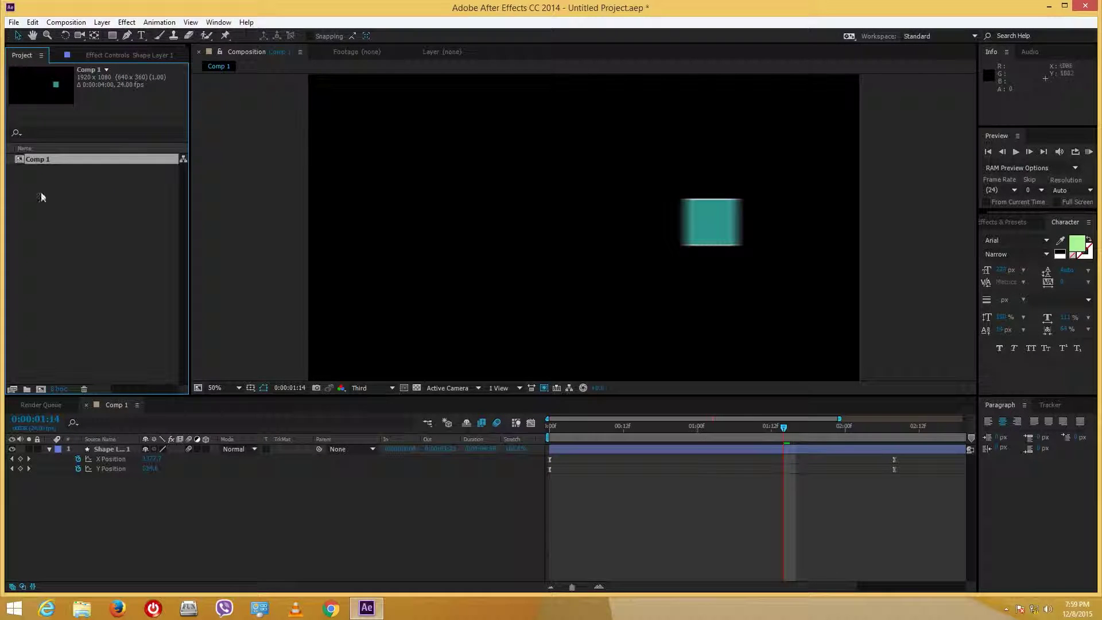
Step: Apply a shutter phase of -360° to Comp 1 and preview the animation from the first frame
{"action": "right_click", "coordinate": [49, 159]}
{"action": "left_click", "coordinate": [64, 163]}
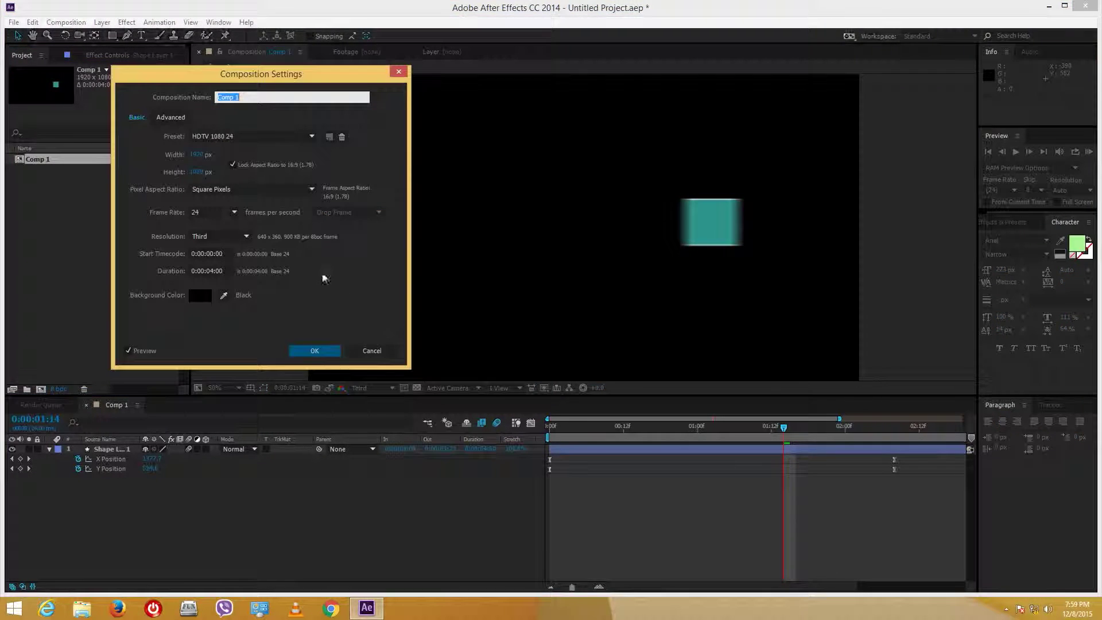
{"action": "left_click", "coordinate": [166, 117]}
{"action": "left_click_drag", "start_coordinate": [311, 266], "coordinate": [87, 267]}
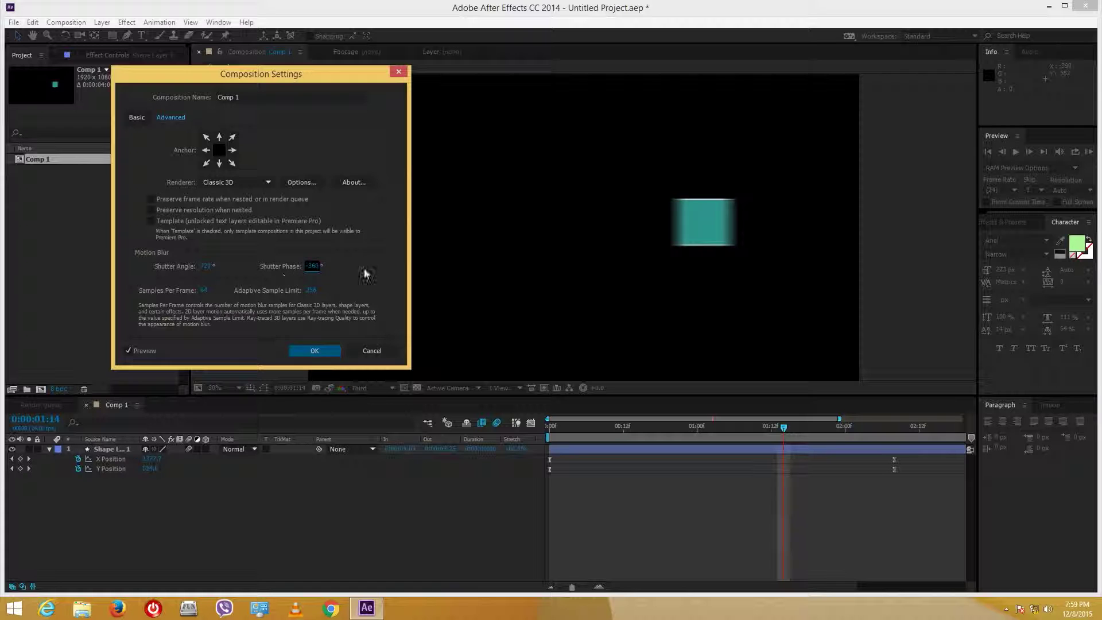
{"action": "left_click", "coordinate": [293, 372]}
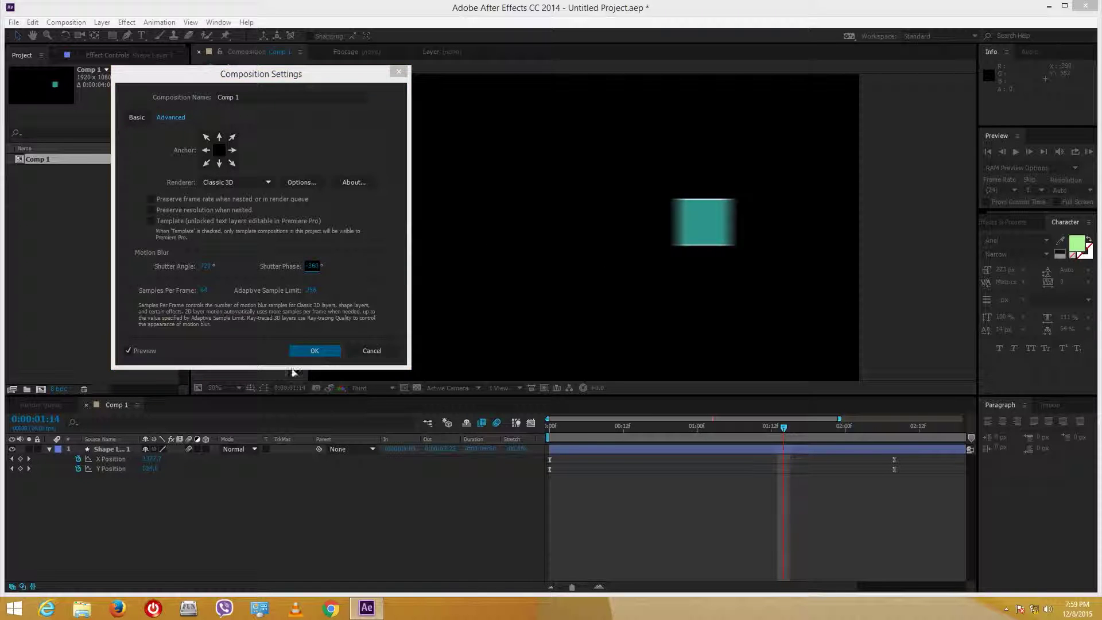
{"action": "left_click", "coordinate": [302, 350]}
{"action": "mouse_move", "coordinate": [593, 426]}
{"action": "left_mouse_down"}
{"action": "mouse_move", "coordinate": [548, 427]}
{"action": "mouse_move", "coordinate": [600, 432]}
{"action": "left_mouse_up"}
{"action": "key", "text": "space"}
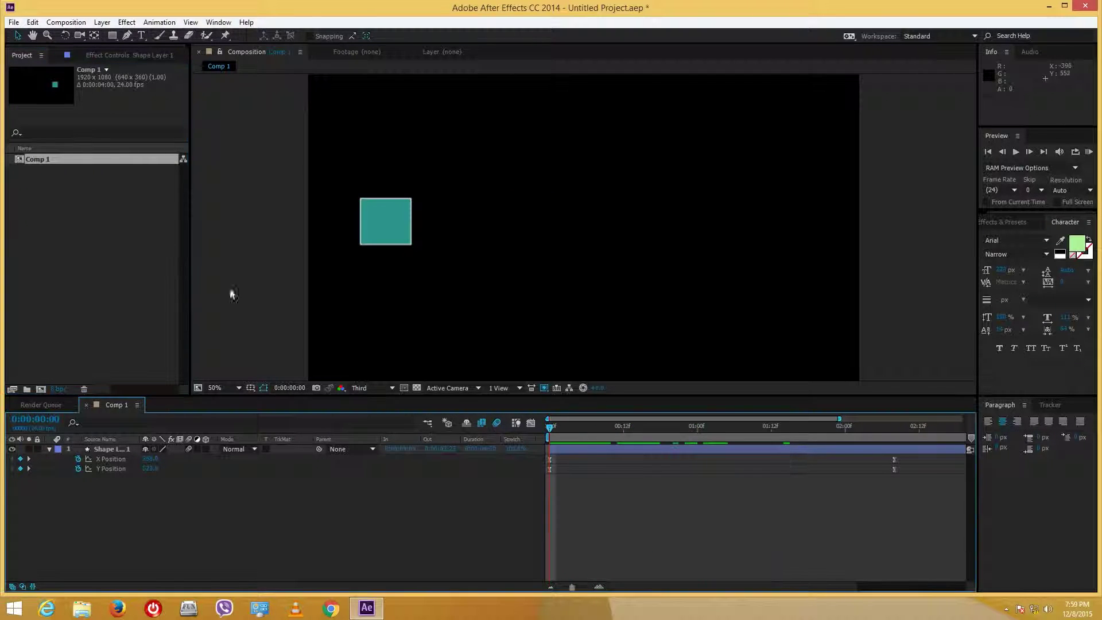
Step: Reset the shutter phase of Comp 1 to 0° and apply the composition settings
{"action": "right_click", "coordinate": [102, 163]}
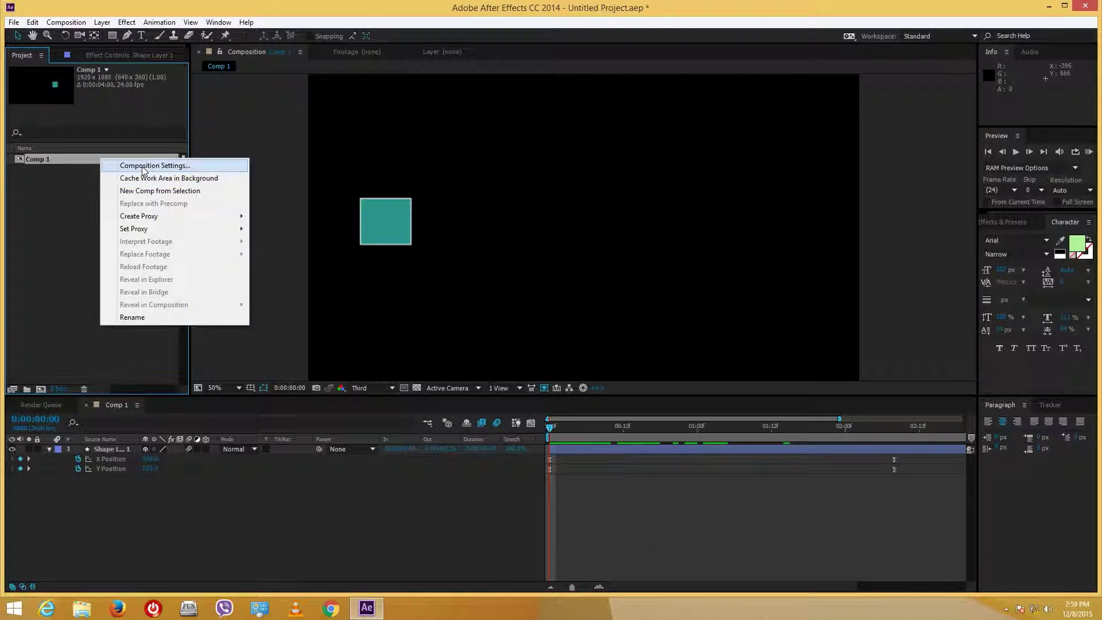
{"action": "left_click", "coordinate": [144, 166]}
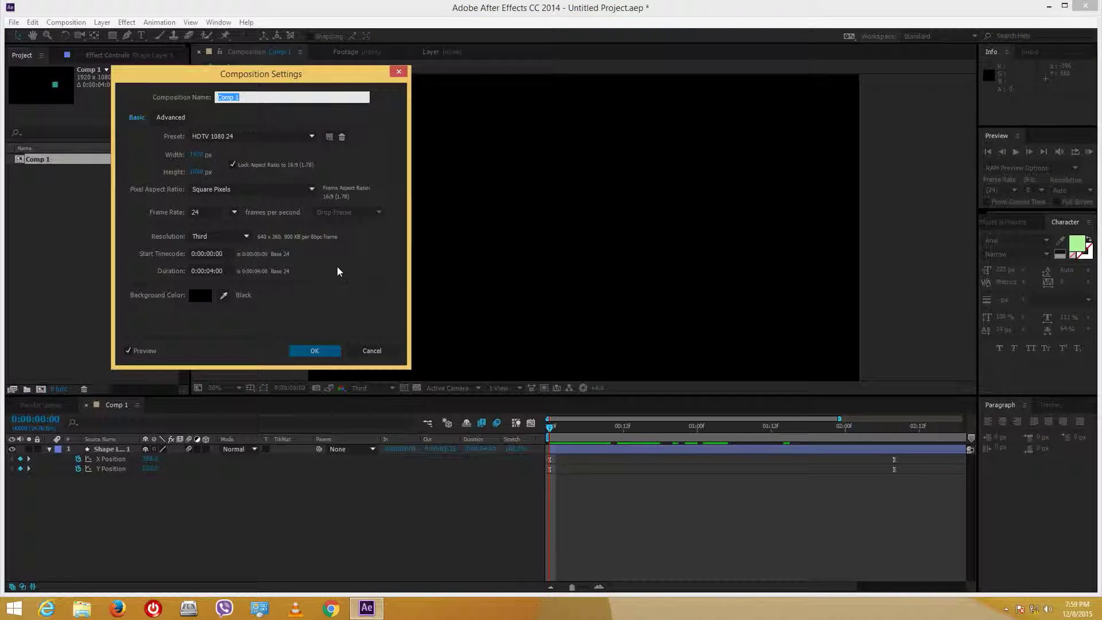
{"action": "left_click", "coordinate": [171, 117]}
{"action": "left_click", "coordinate": [313, 265]}
{"action": "type", "text": "0"}
{"action": "key", "text": "Tab"}
{"action": "left_click", "coordinate": [314, 351]}
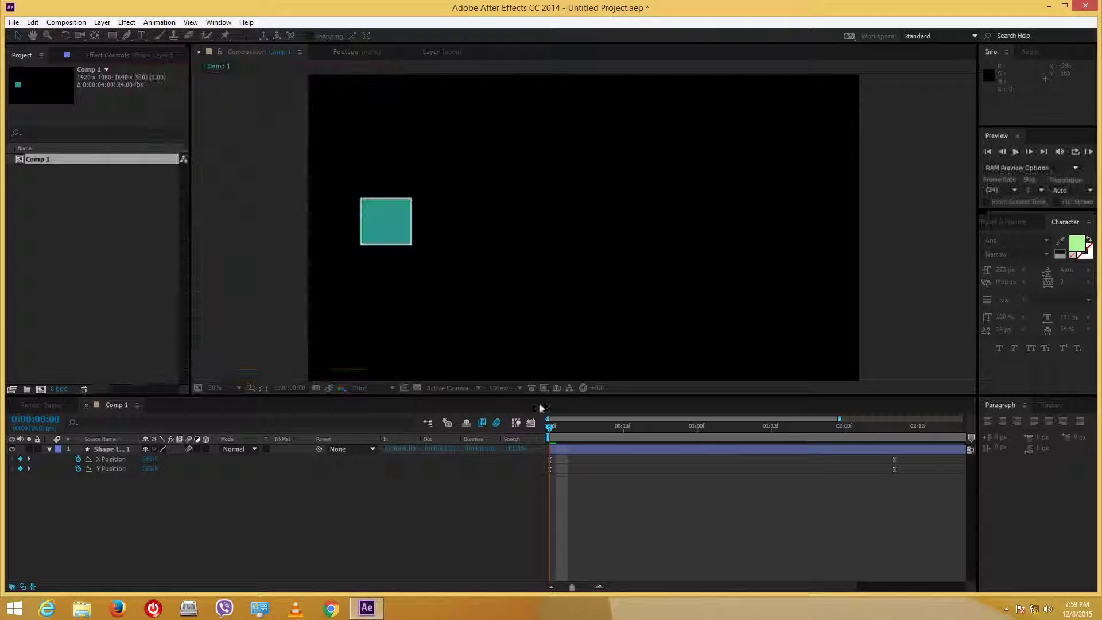
Step: Scrub to 0:00:01:06 and back to 0:00:01:04 to examine the blur in the fastest part of the motion
{"action": "left_click_drag", "start_coordinate": [550, 428], "coordinate": [736, 437]}
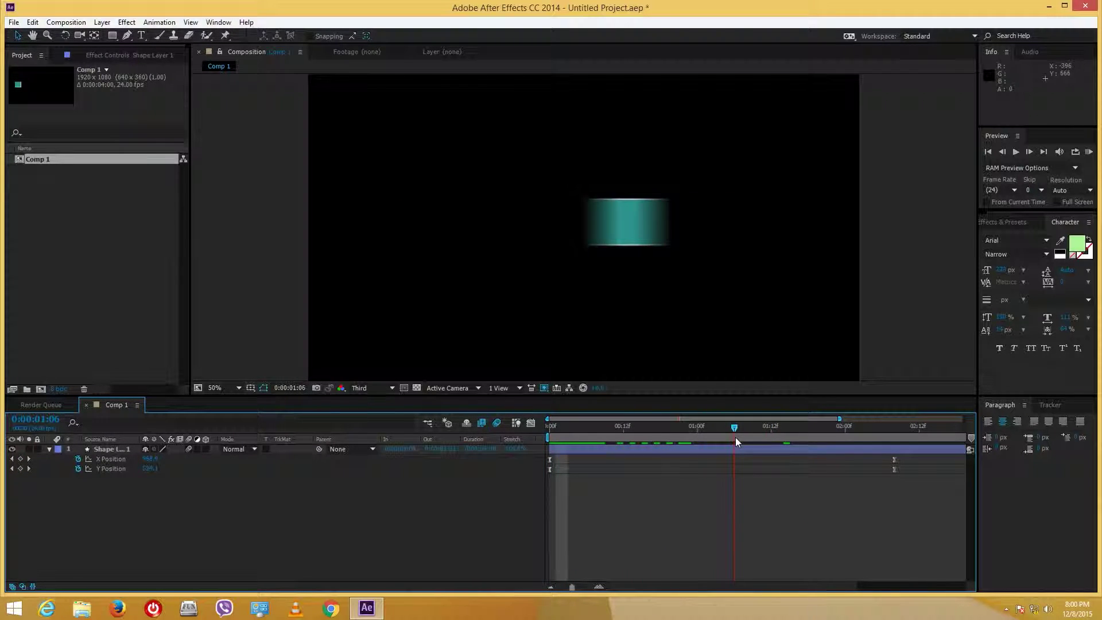
{"action": "right_click", "coordinate": [45, 160]}
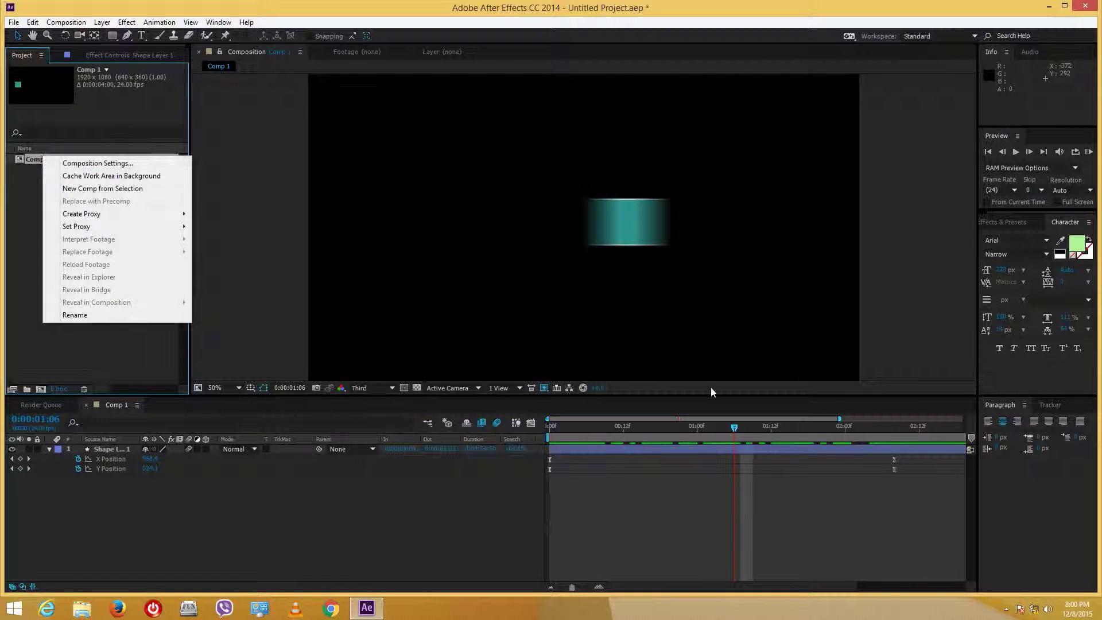
{"action": "left_click", "coordinate": [736, 428]}
{"action": "left_click_drag", "start_coordinate": [735, 427], "coordinate": [722, 431]}
Step: Set the motion blur shutter phase of Comp 1 to -360° in the advanced composition settings
{"action": "right_click", "coordinate": [83, 159]}
{"action": "left_click", "coordinate": [99, 166]}
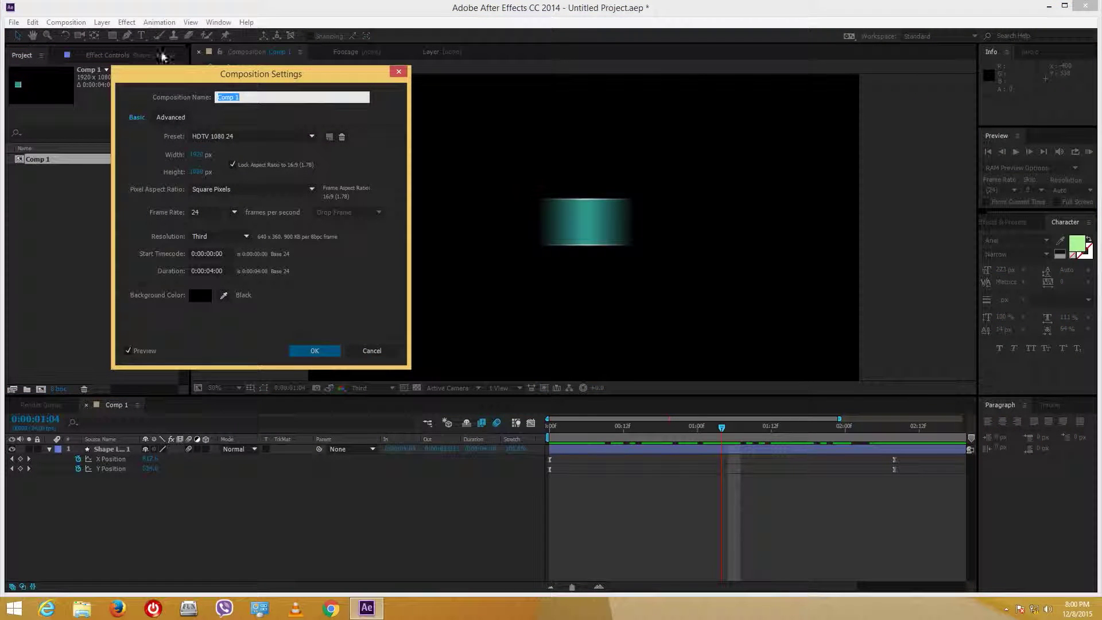
{"action": "left_click", "coordinate": [170, 117]}
{"action": "left_click_drag", "start_coordinate": [309, 266], "coordinate": [3, 261]}
{"action": "left_click", "coordinate": [312, 266]}
{"action": "left_click_drag", "start_coordinate": [131, 271], "coordinate": [119, 272]}
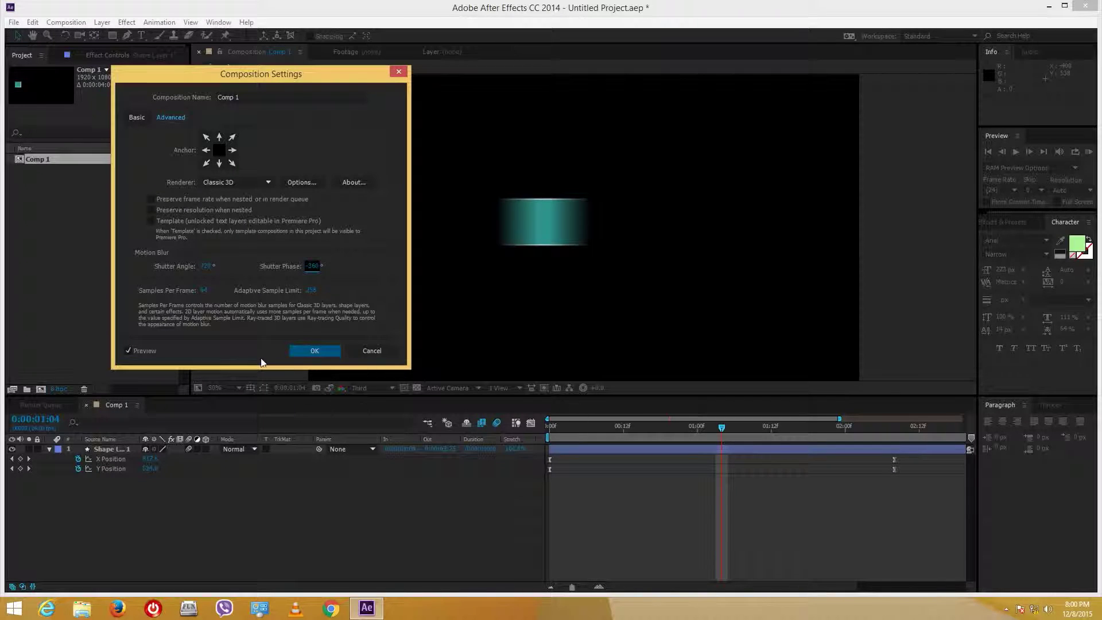
Step: Reduce the motion blur samples per frame to 2, apply the settings, and preview the animation
{"action": "left_click", "coordinate": [204, 290]}
{"action": "left_click", "coordinate": [202, 290]}
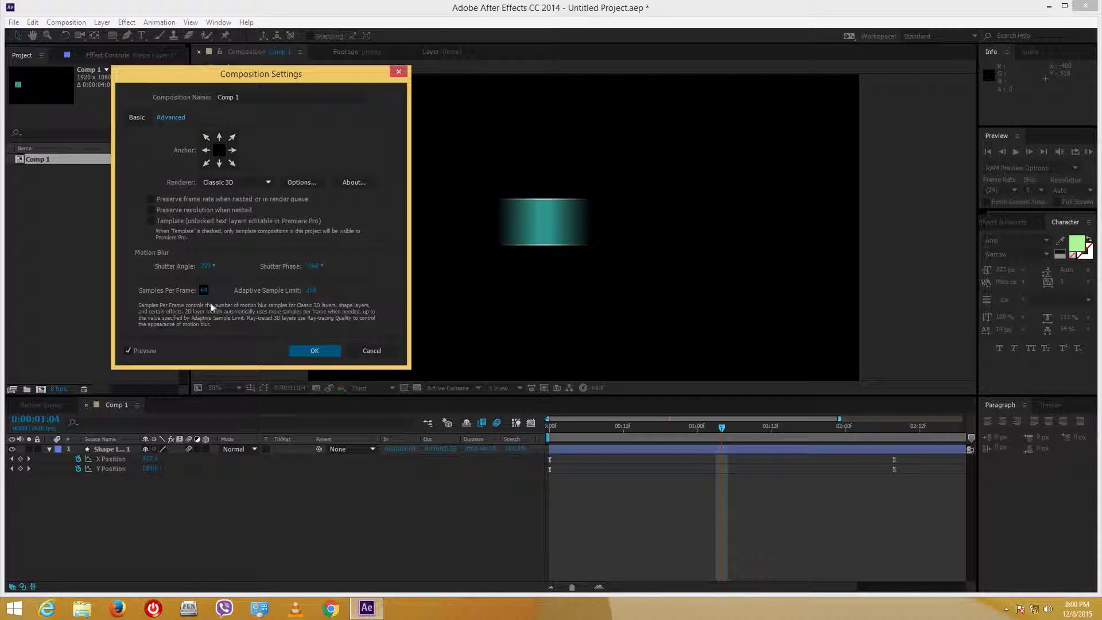
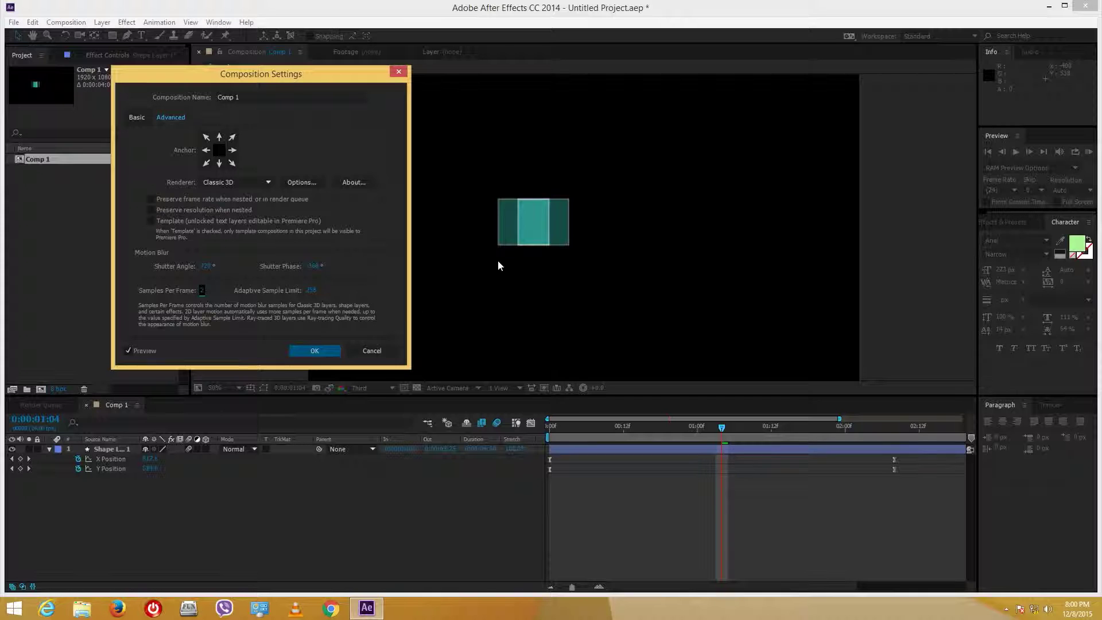
{"action": "left_click", "coordinate": [315, 350]}
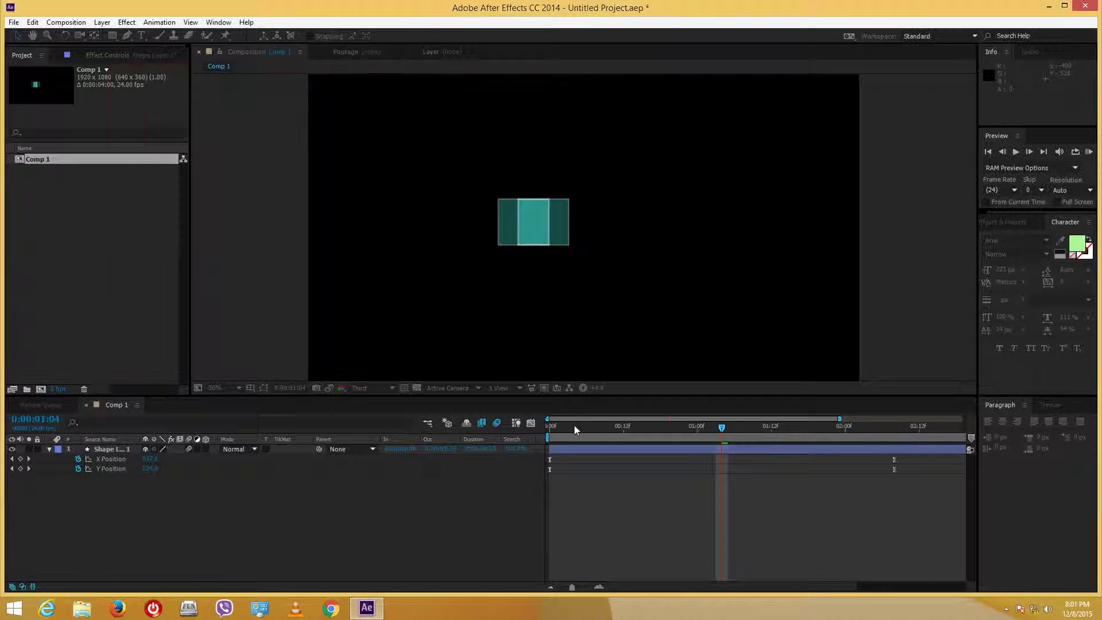
{"action": "key", "text": "KP_0"}
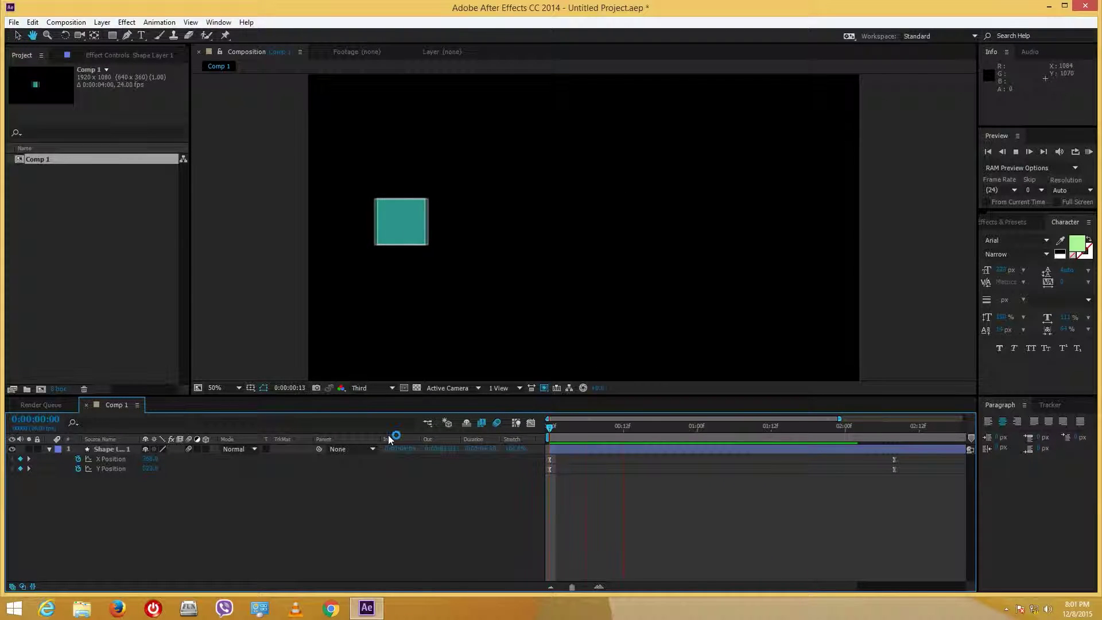
{"action": "key", "text": "space"}
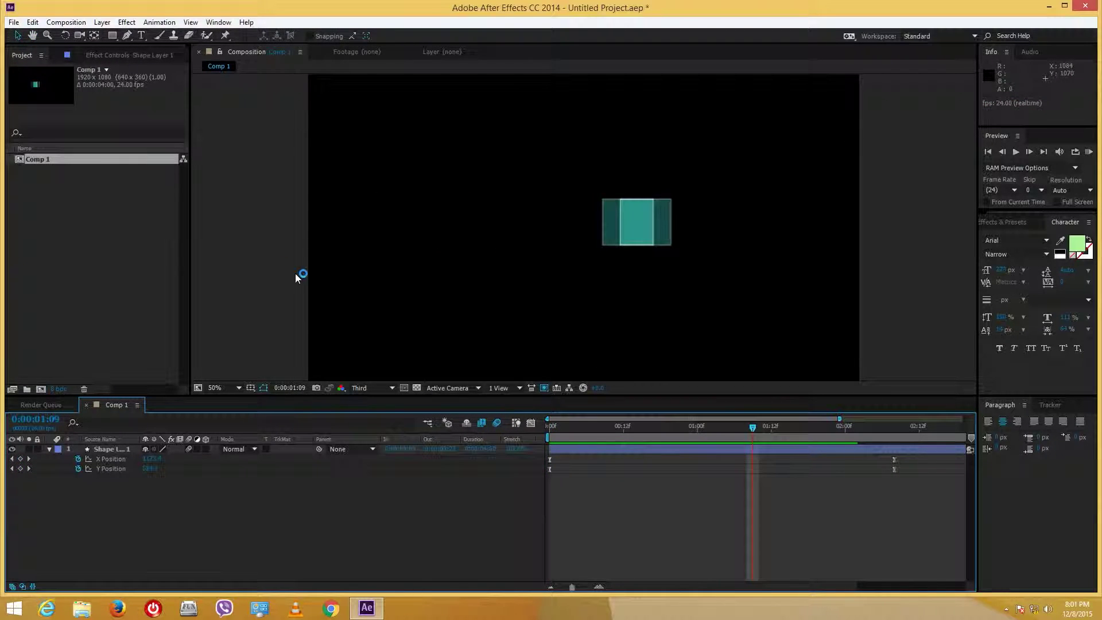
Step: Raise the motion blur samples per frame of Comp 1 to 64 in the advanced composition settings
{"action": "right_click", "coordinate": [54, 159]}
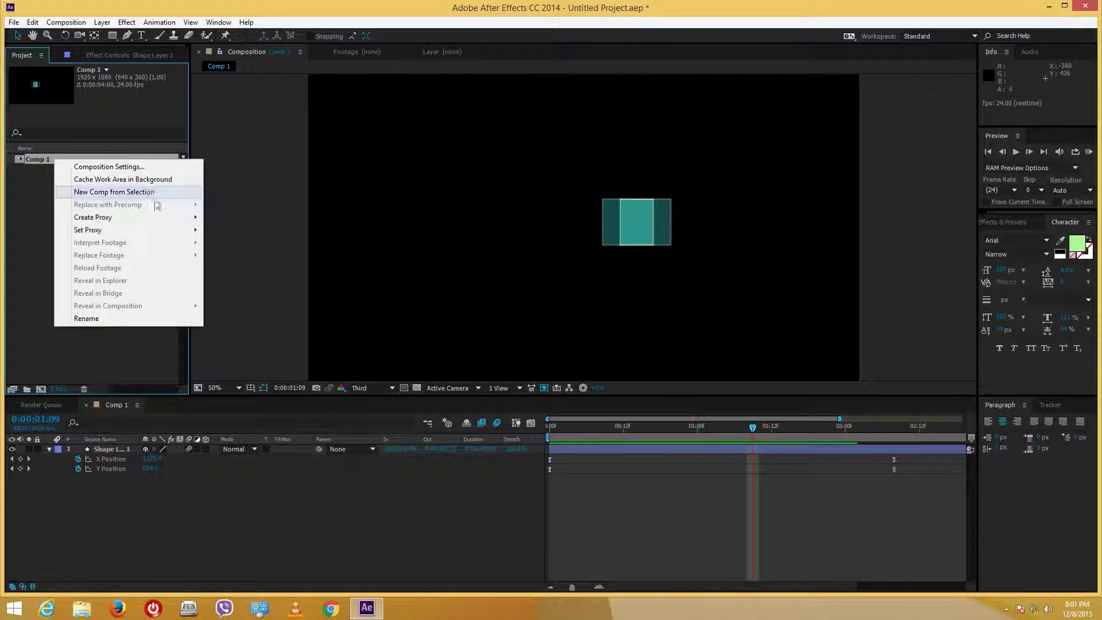
{"action": "left_click", "coordinate": [109, 166]}
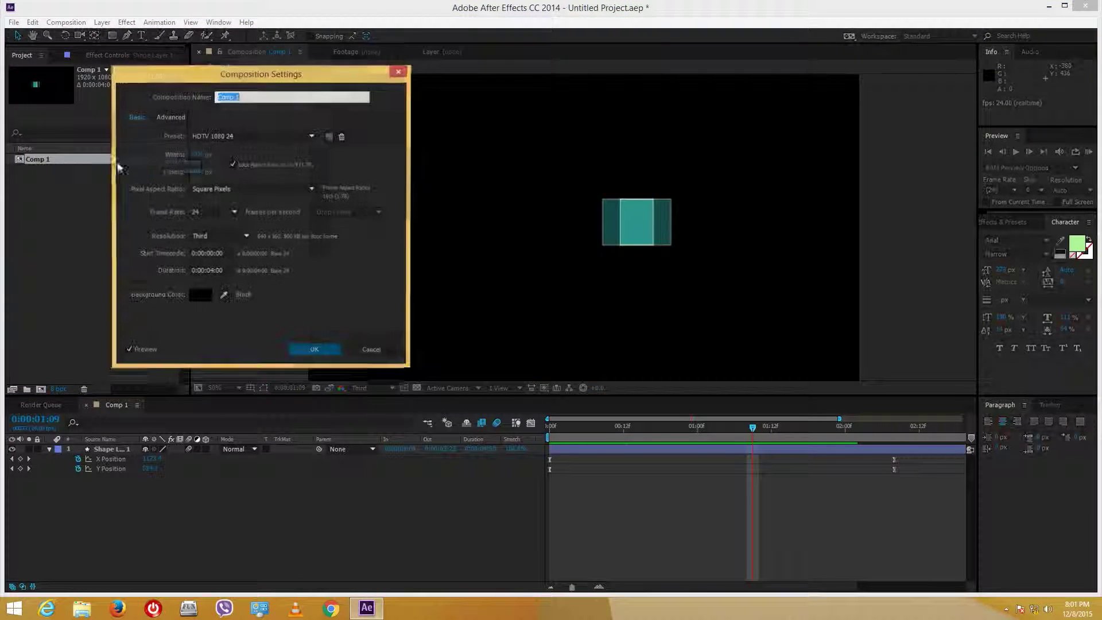
{"action": "left_click", "coordinate": [170, 118]}
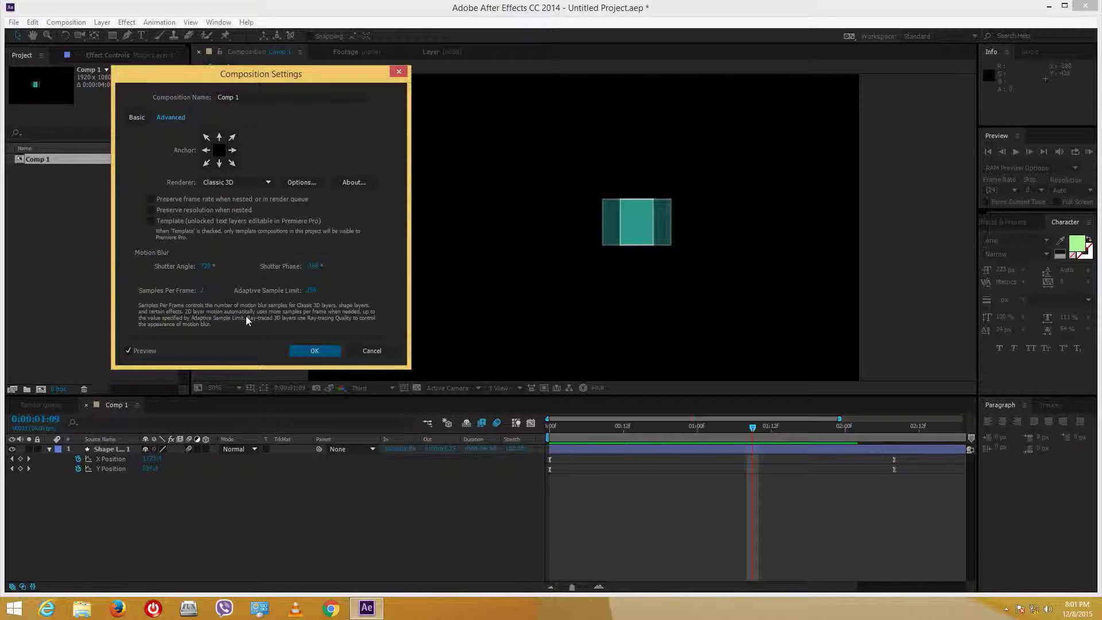
{"action": "left_click", "coordinate": [204, 291]}
{"action": "type", "text": "7"}
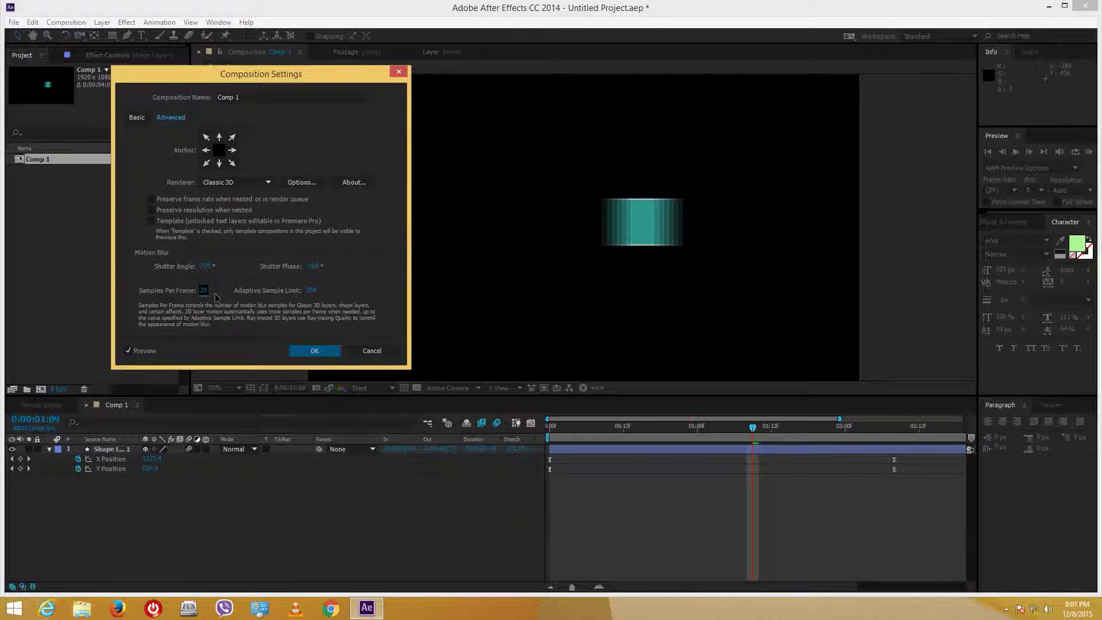
{"action": "left_click_drag", "start_coordinate": [216, 294], "coordinate": [196, 293]}
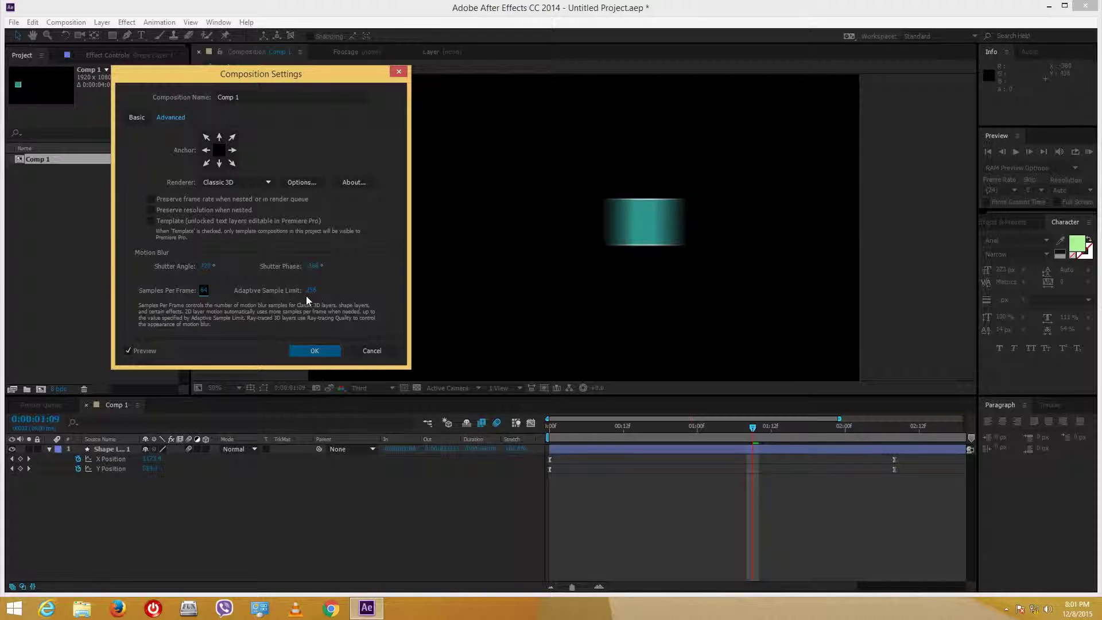
Step: Set the adaptive sample limit to 64 and samples per frame to 2, apply the settings, and scrub to 0:00:01:06
{"action": "left_click_drag", "start_coordinate": [313, 293], "coordinate": [92, 300]}
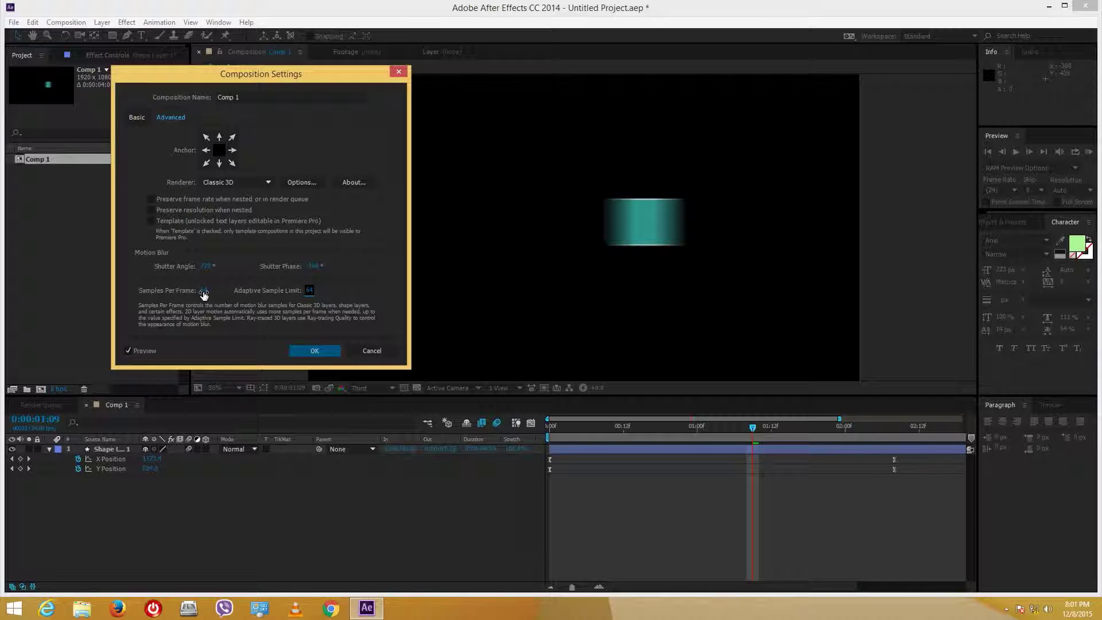
{"action": "left_click_drag", "start_coordinate": [205, 294], "coordinate": [196, 292]}
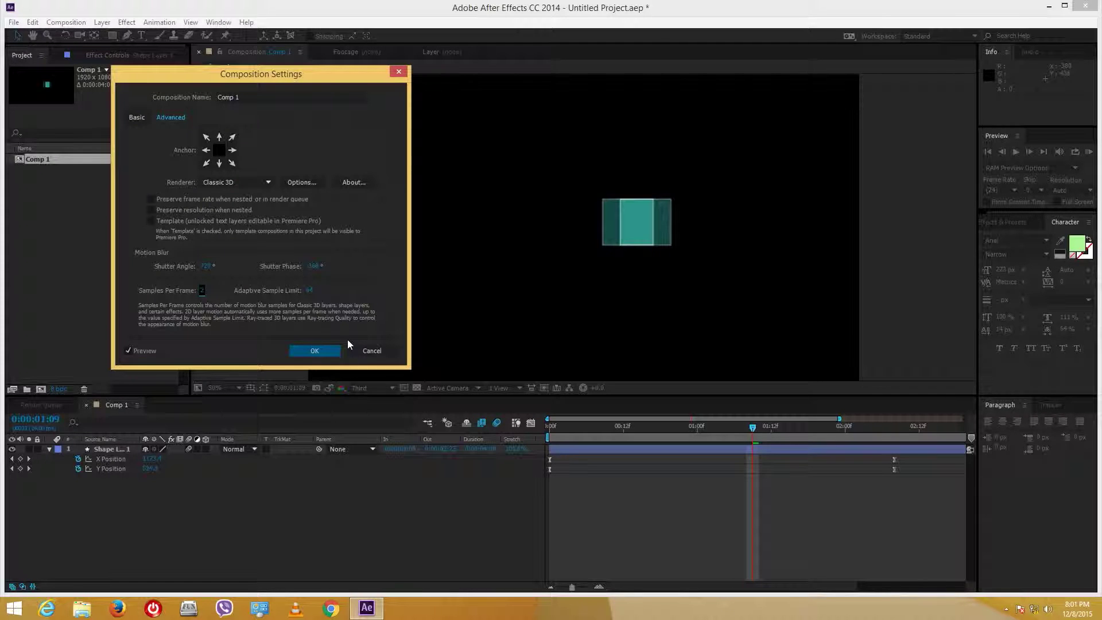
{"action": "left_click", "coordinate": [321, 351]}
{"action": "left_click_drag", "start_coordinate": [627, 426], "coordinate": [732, 439]}
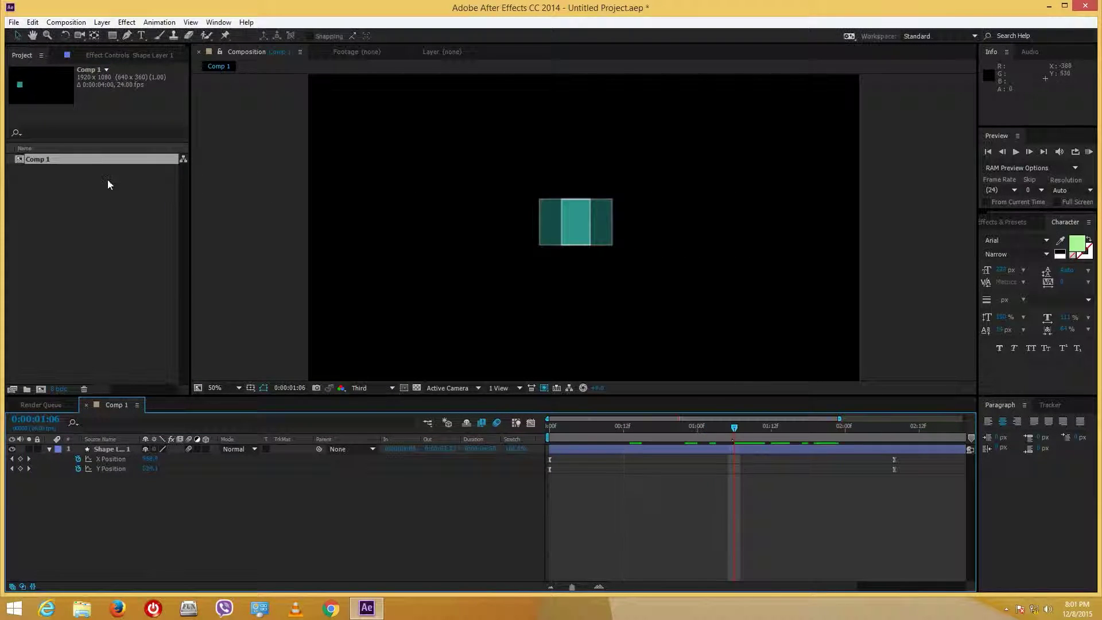
Step: Set Comp 1's samples per frame to 64 and its adaptive sample limit to 256 in the advanced composition settings
{"action": "right_click", "coordinate": [92, 159]}
{"action": "left_click", "coordinate": [117, 165]}
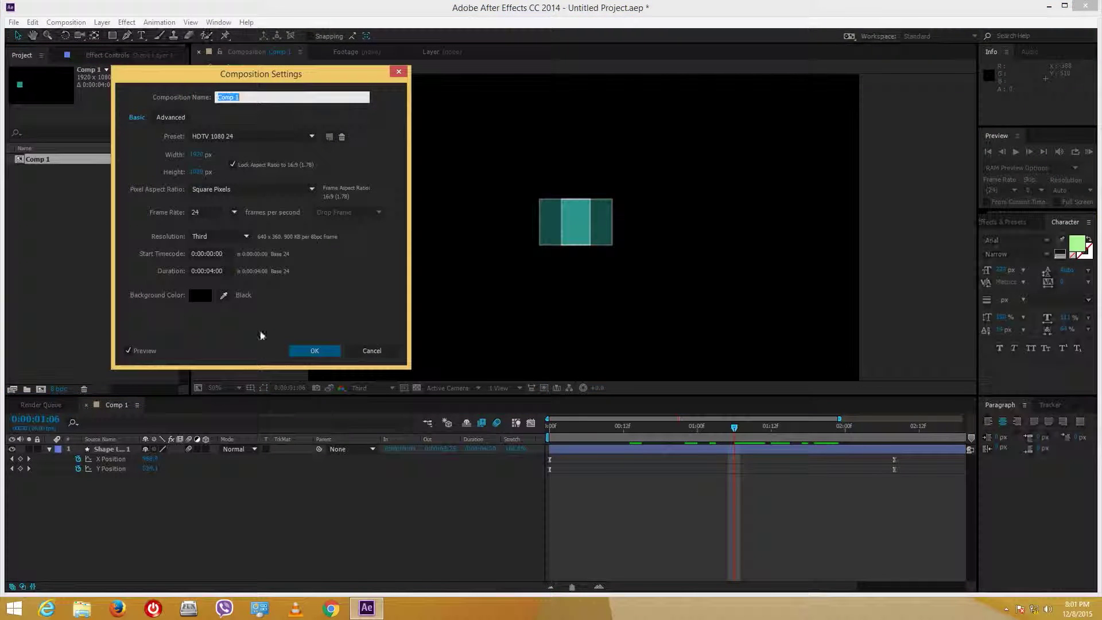
{"action": "left_click", "coordinate": [177, 118]}
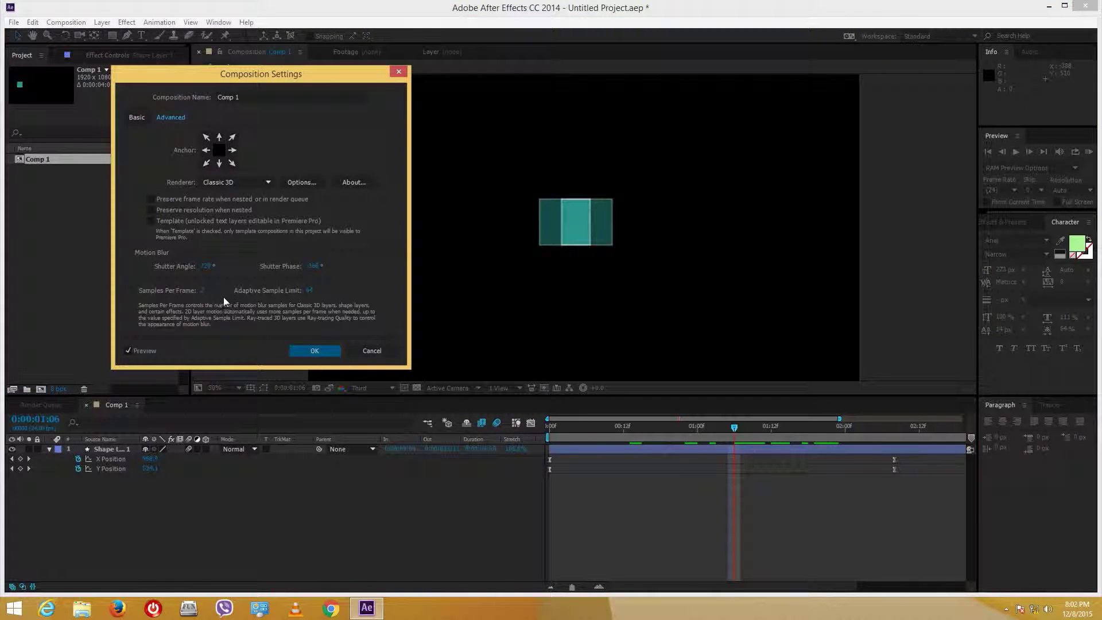
{"action": "left_click", "coordinate": [203, 290]}
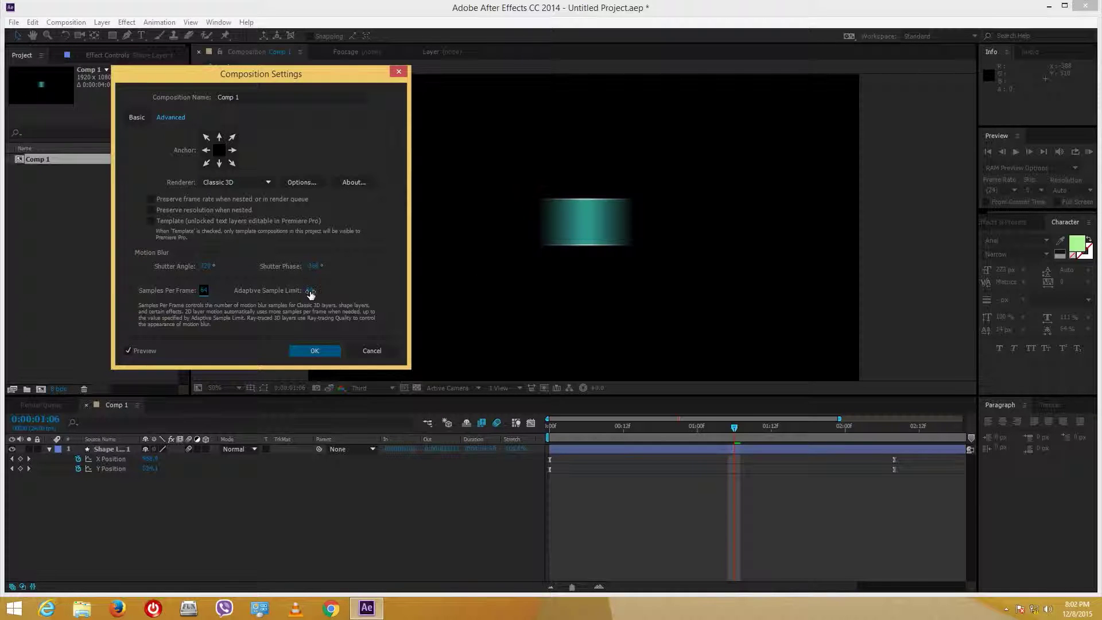
{"action": "left_click_drag", "start_coordinate": [322, 292], "coordinate": [609, 297]}
Step: Vary the motion blur shutter angle up to 720°, lower it to about 185°, and apply the composition settings
{"action": "left_click", "coordinate": [205, 270]}
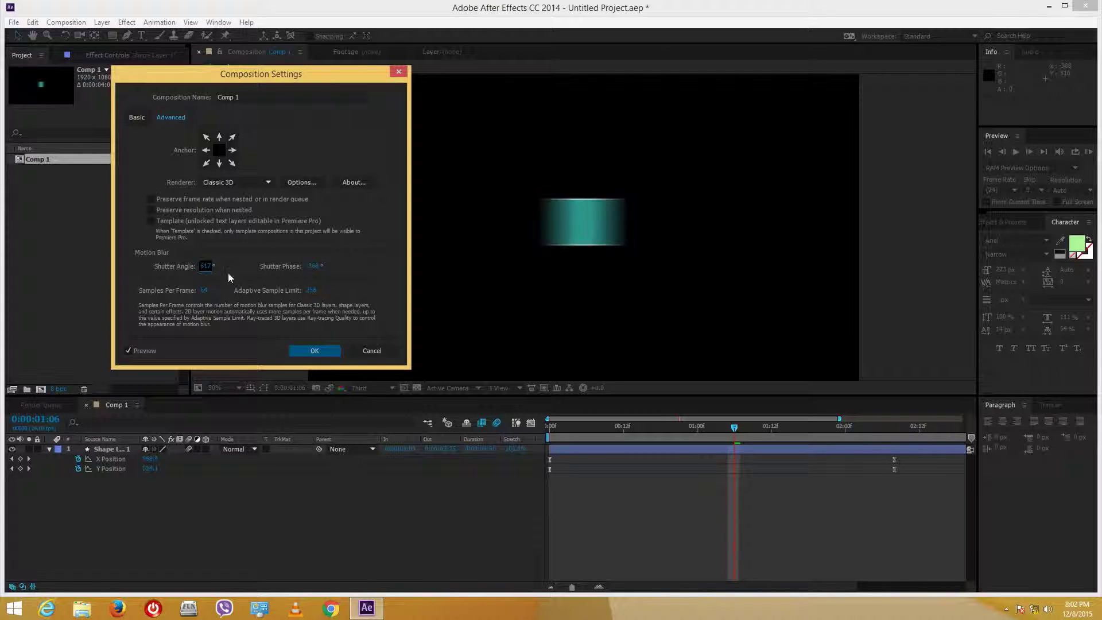
{"action": "left_click_drag", "start_coordinate": [212, 271], "coordinate": [138, 270]}
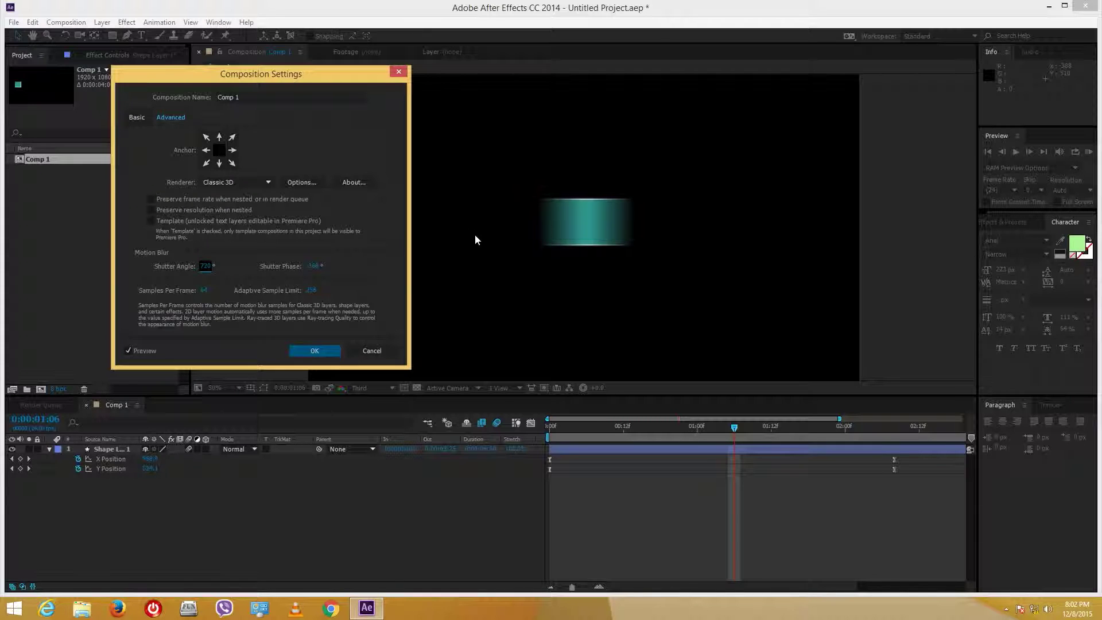
{"action": "left_click_drag", "start_coordinate": [209, 266], "coordinate": [173, 263]}
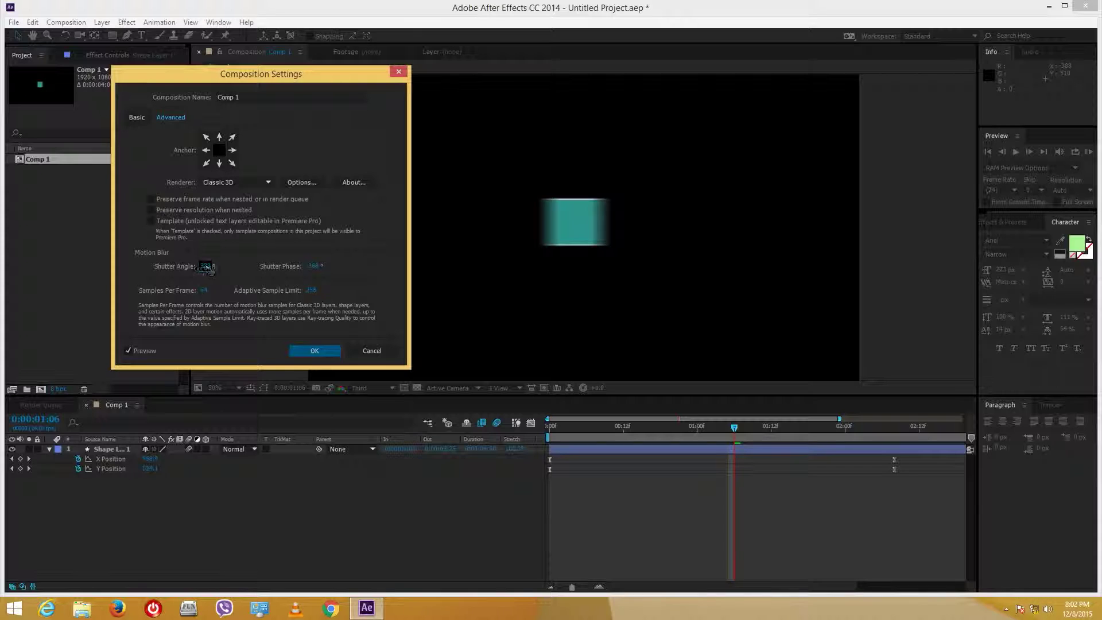
{"action": "type", "text": "219"}
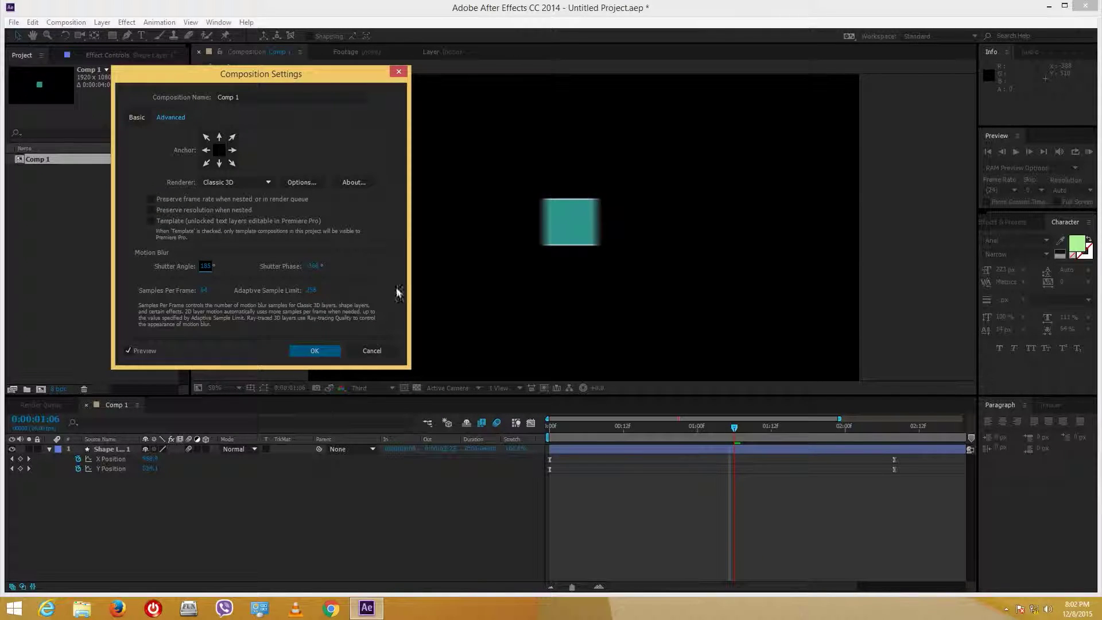
{"action": "left_click", "coordinate": [316, 351]}
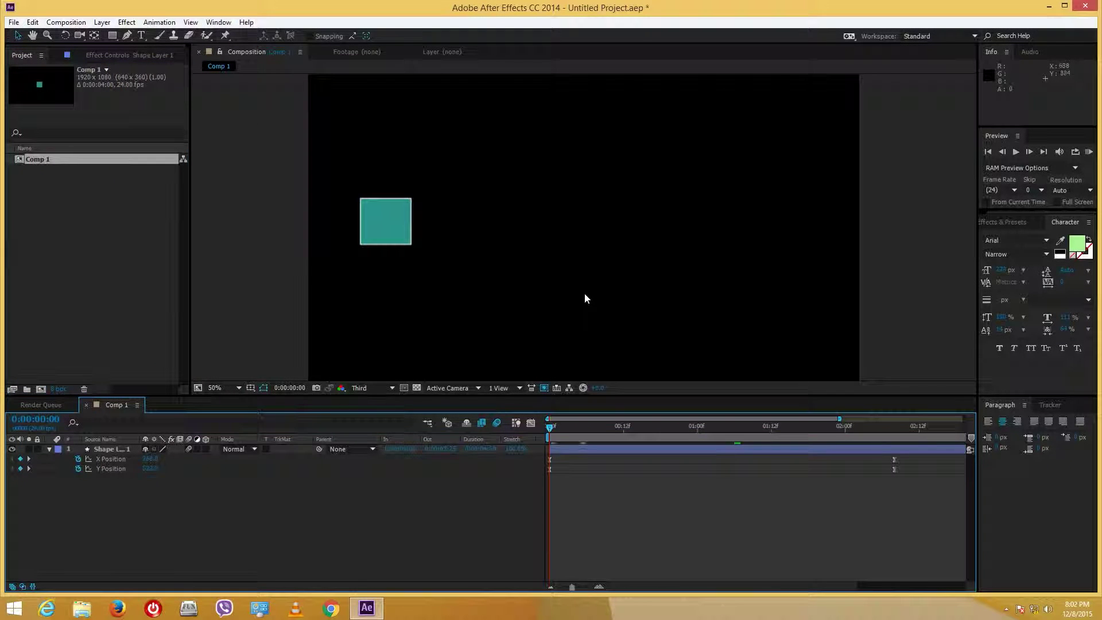
Step: Preview the square's animation from the start to examine the motion blur, stopping at 0:00:01:09
{"action": "key", "text": "space"}
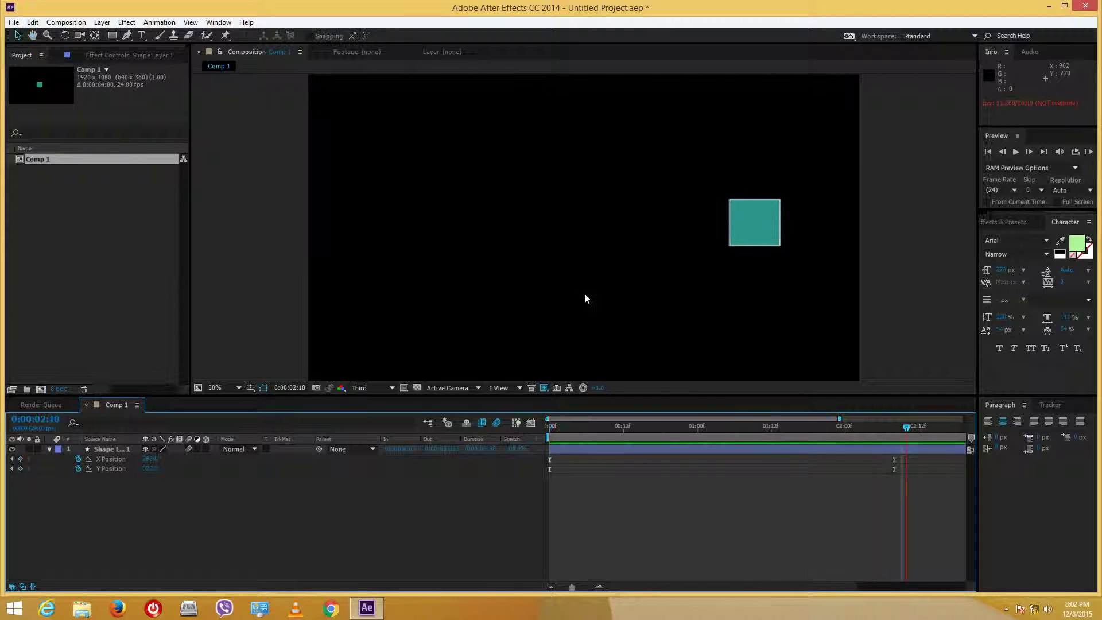
{"action": "key", "text": "space"}
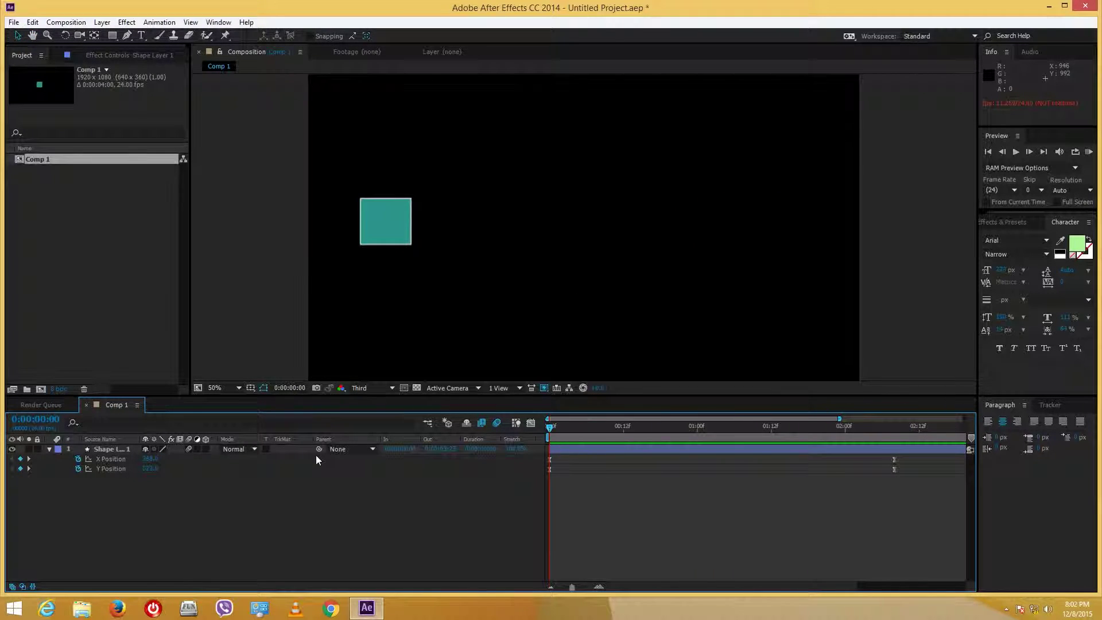
{"action": "key", "text": "space"}
{"action": "key", "text": "space"}
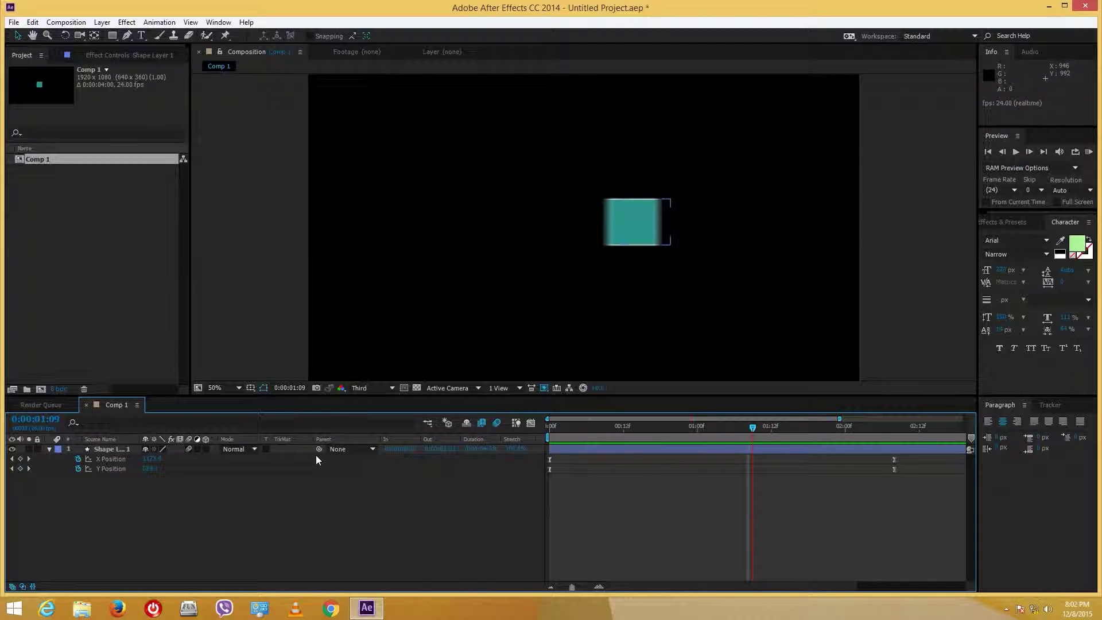
Step: Increase the motion blur shutter angle of Comp 1 to about 413° and apply the composition settings
{"action": "right_click", "coordinate": [65, 160]}
{"action": "left_click", "coordinate": [80, 168]}
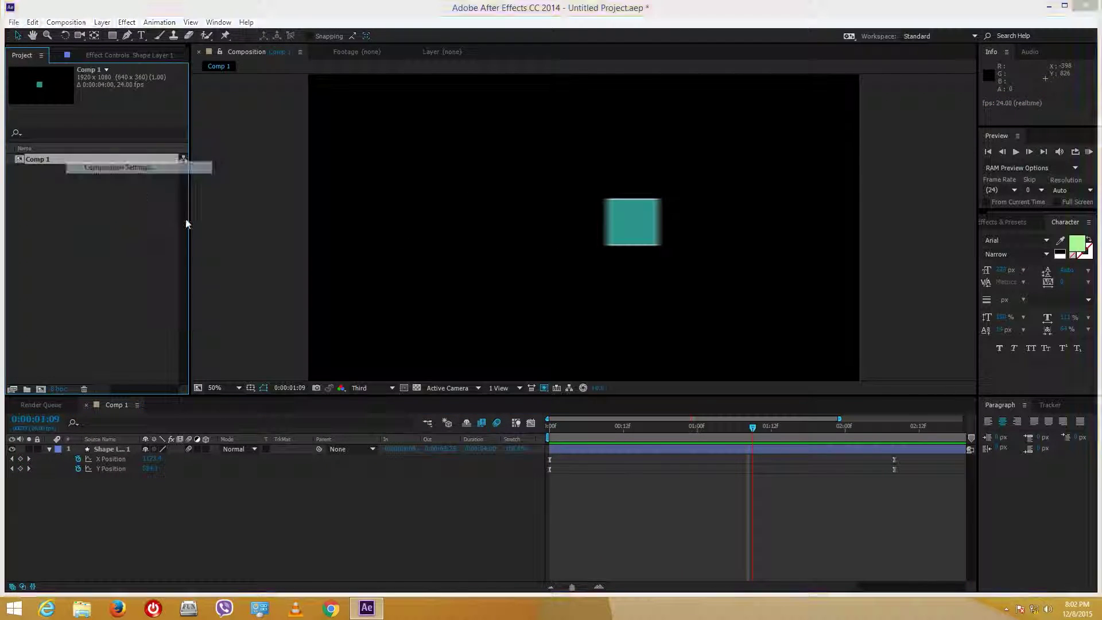
{"action": "left_click", "coordinate": [171, 119]}
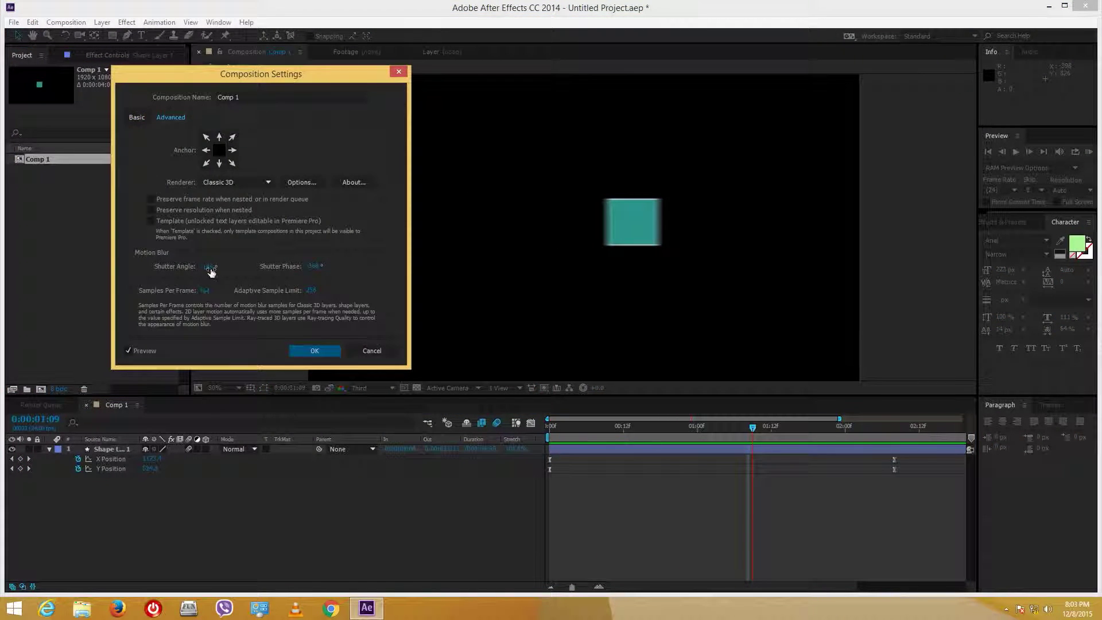
{"action": "left_click_drag", "start_coordinate": [208, 266], "coordinate": [224, 268]}
{"action": "left_click_drag", "start_coordinate": [338, 266], "coordinate": [345, 267]}
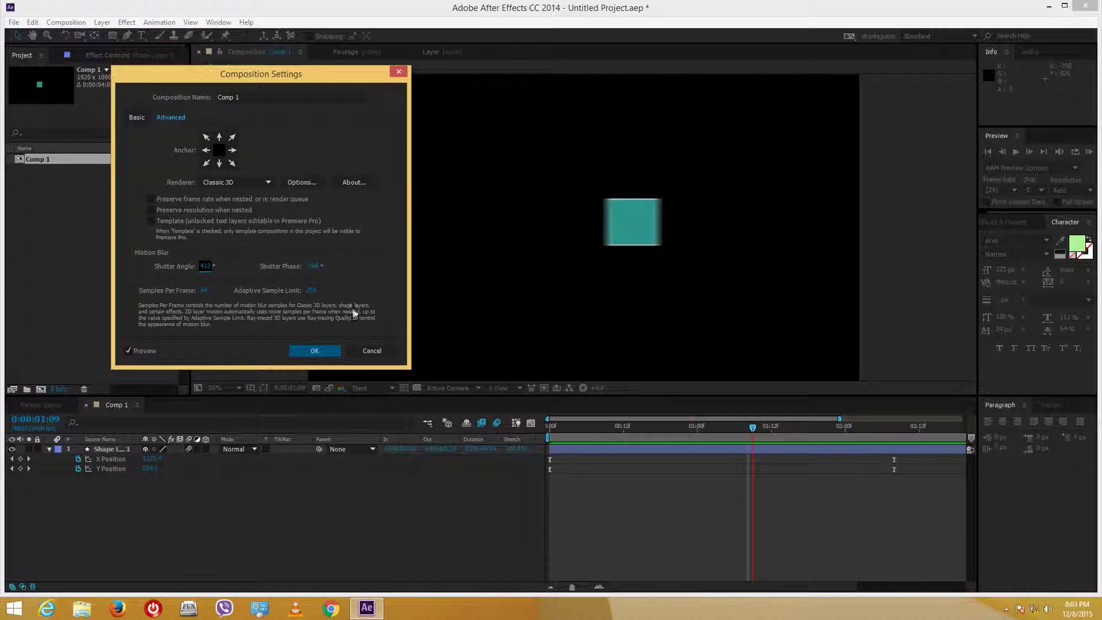
{"action": "left_click", "coordinate": [317, 350]}
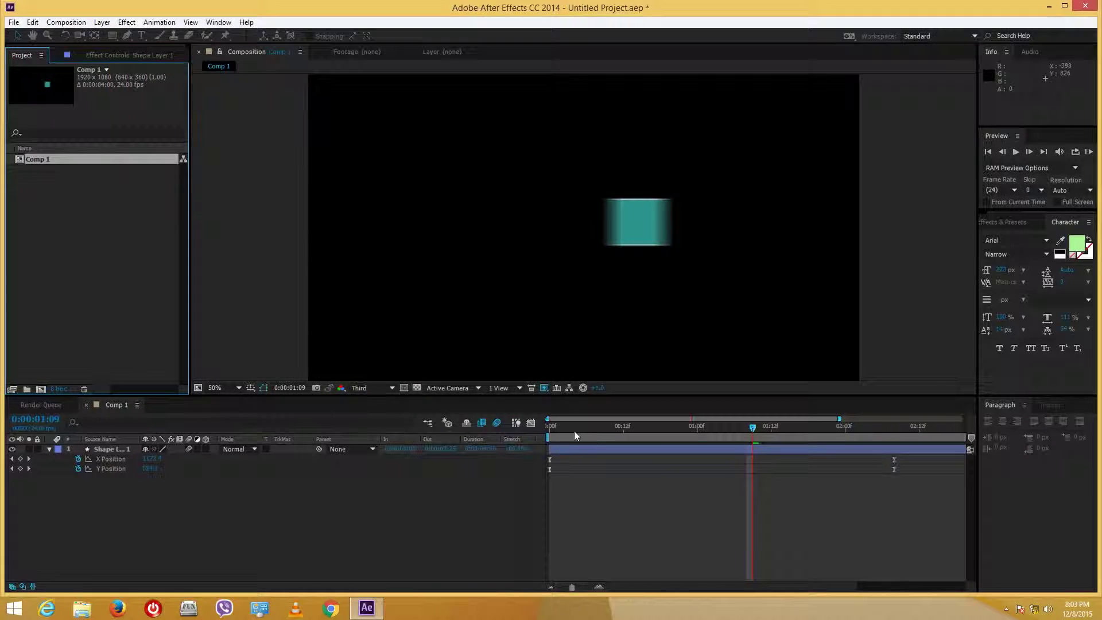
Step: Preview the animation several times from the start of the timeline to judge the blur at the larger shutter angle
{"action": "left_click", "coordinate": [267, 415]}
{"action": "key", "text": "KP_0"}
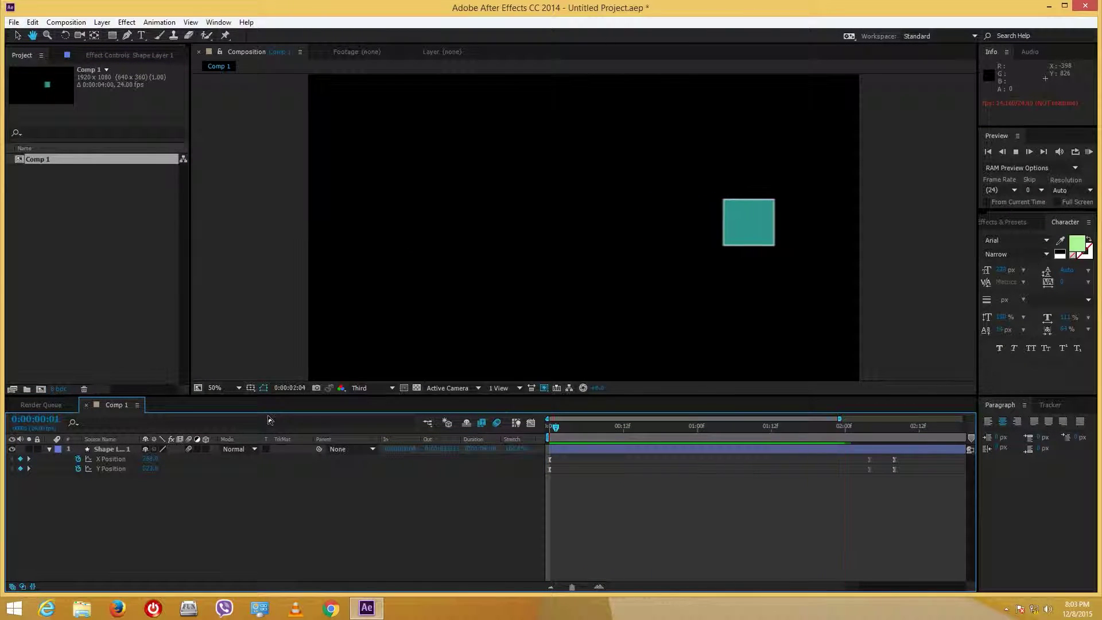
{"action": "key", "text": "space"}
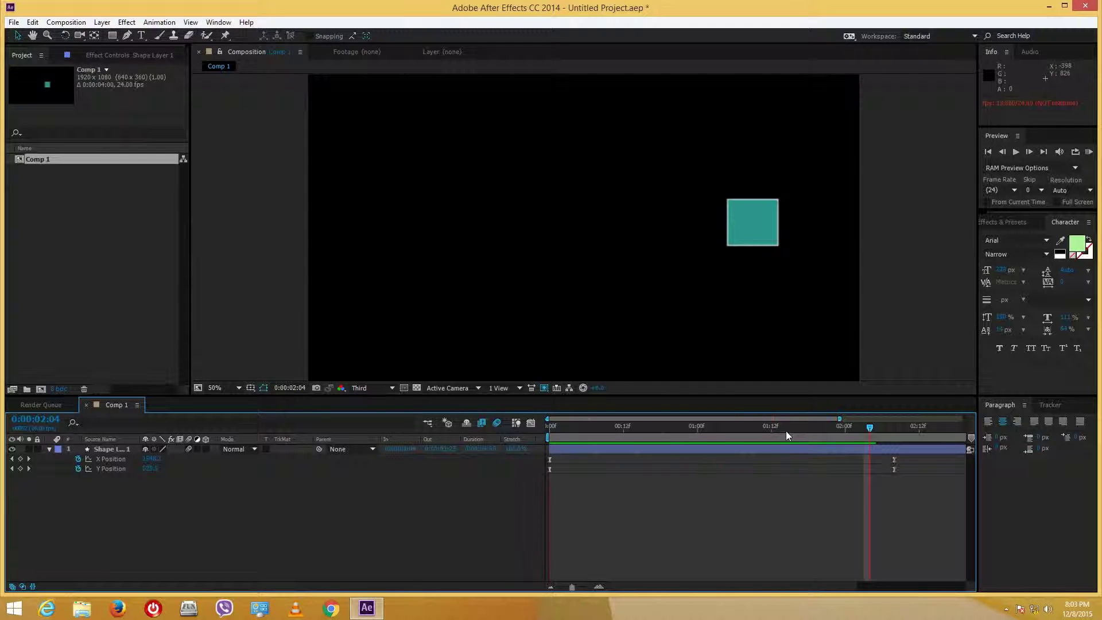
{"action": "key", "text": "Home"}
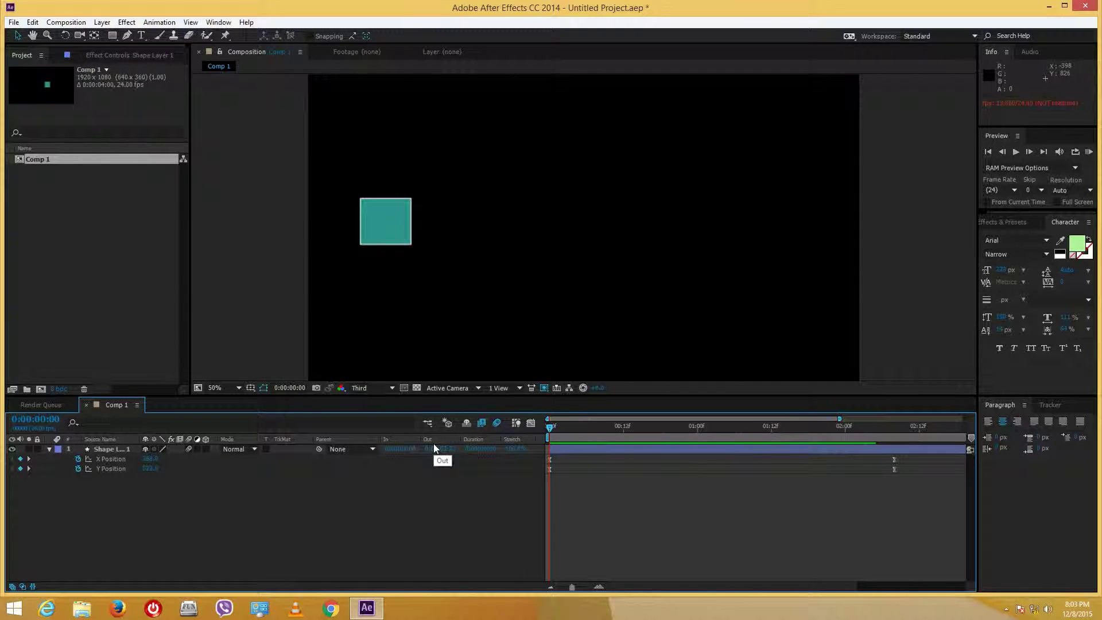
{"action": "key", "text": "space"}
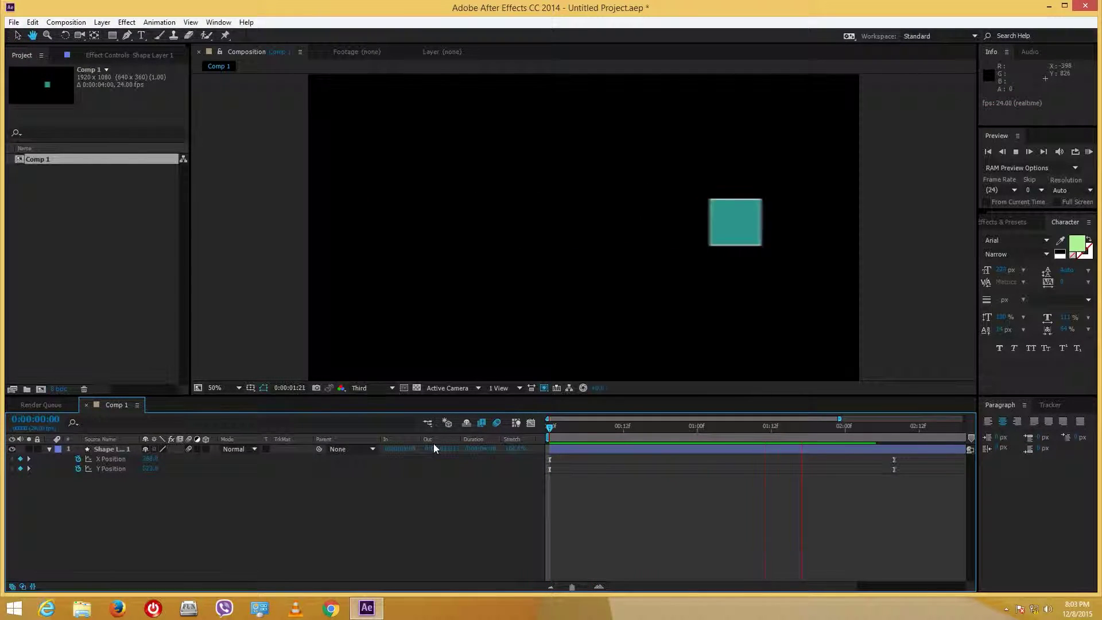
{"action": "key", "text": "space"}
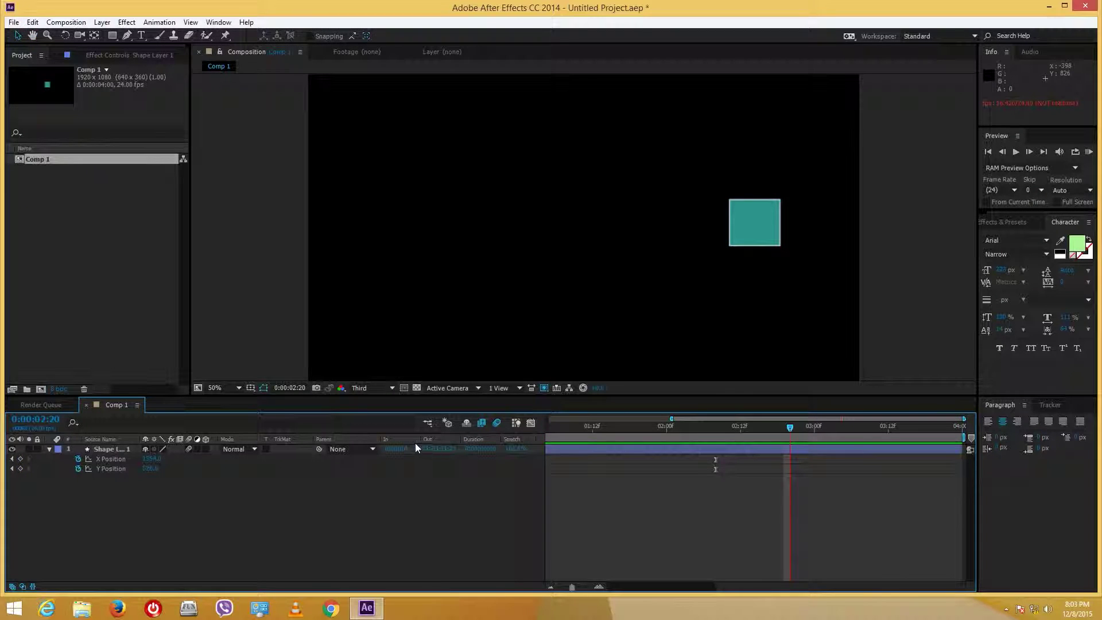
{"action": "left_click_drag", "start_coordinate": [689, 419], "coordinate": [467, 425]}
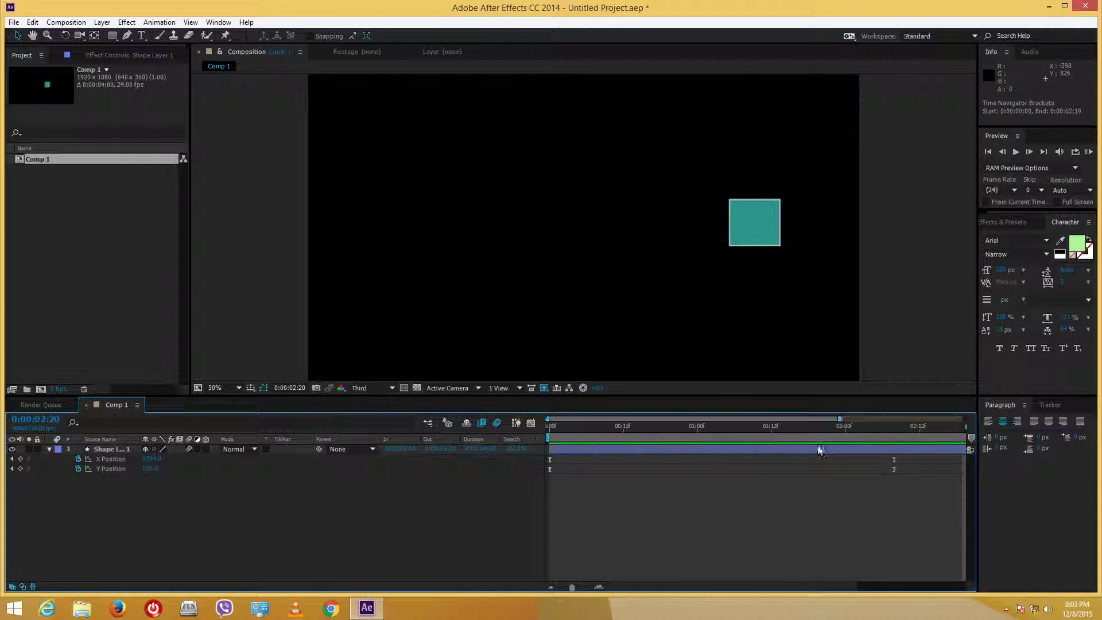
{"action": "key", "text": "space"}
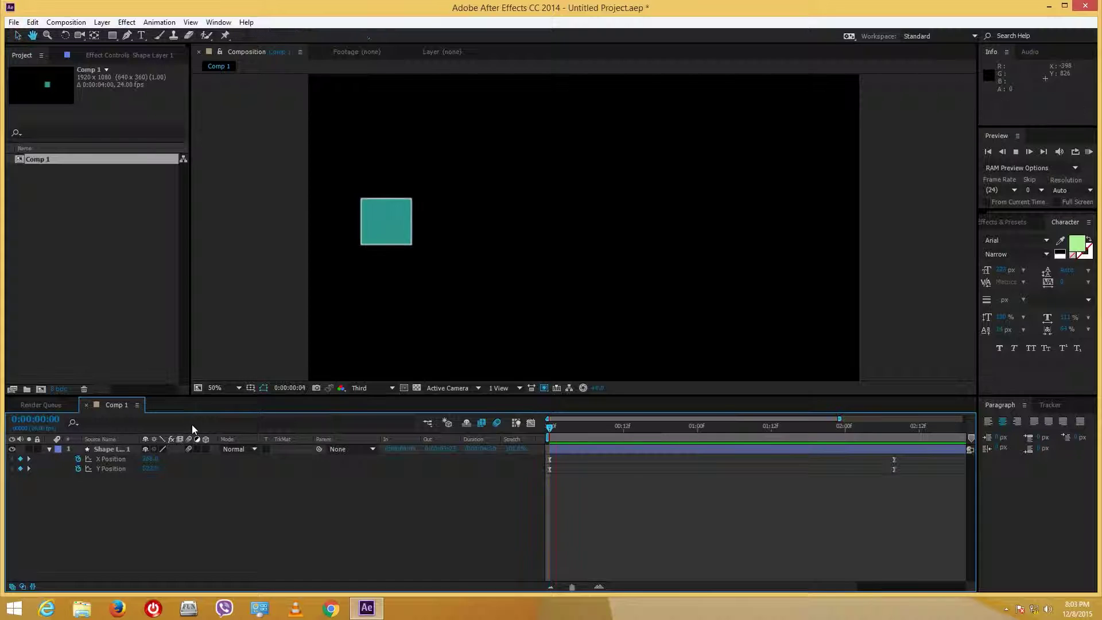
{"action": "key", "text": "space"}
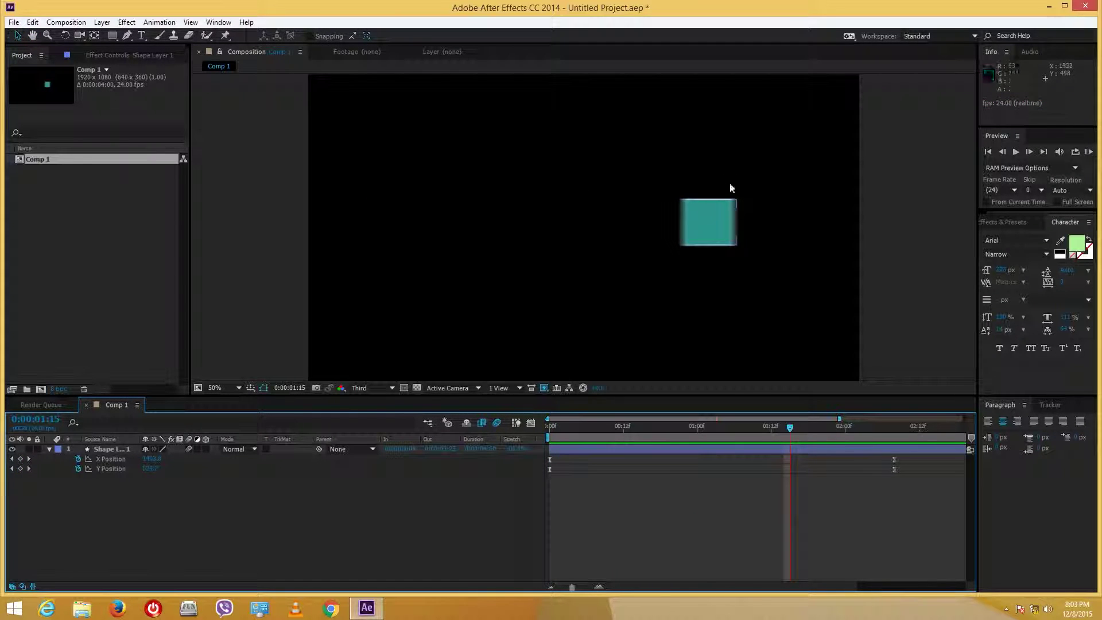
Step: Collapse the square's shape layer, return to 0:00:00:00, and paste three copies of the layer into Comp 1
{"action": "left_click", "coordinate": [101, 451]}
{"action": "left_click", "coordinate": [50, 449]}
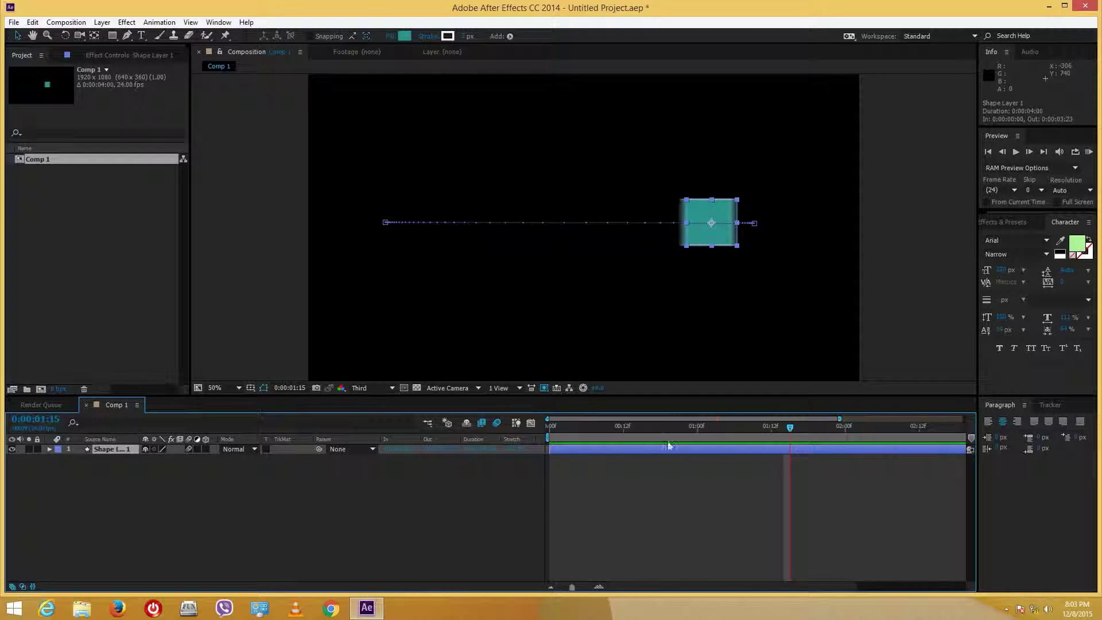
{"action": "left_click_drag", "start_coordinate": [653, 432], "coordinate": [428, 439]}
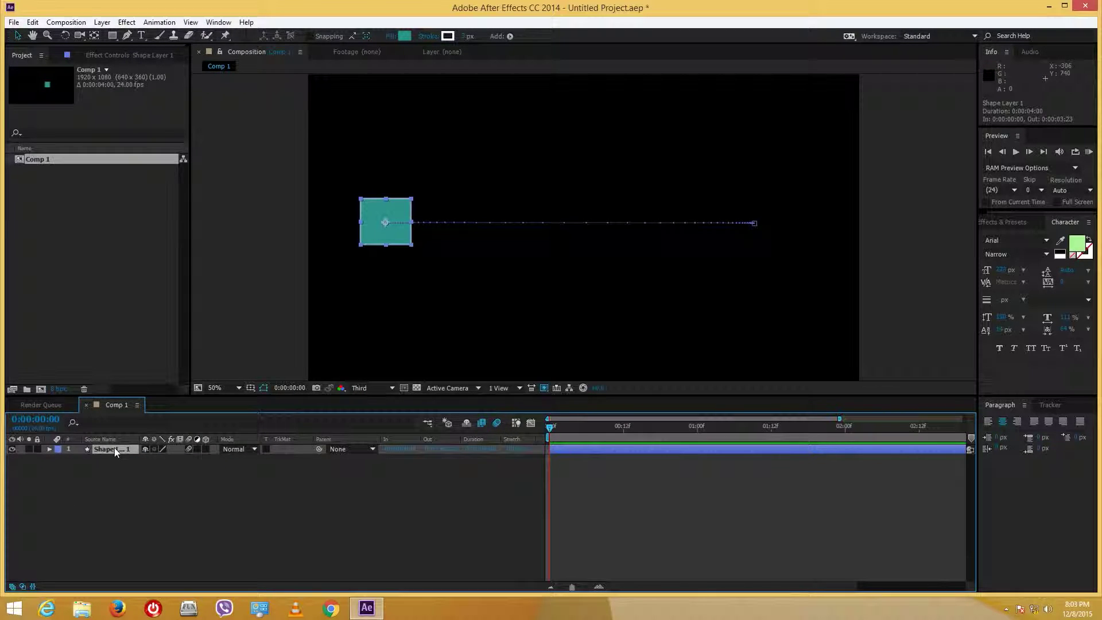
{"action": "key", "text": "ctrl+v"}
{"action": "key", "text": "ctrl+v"}
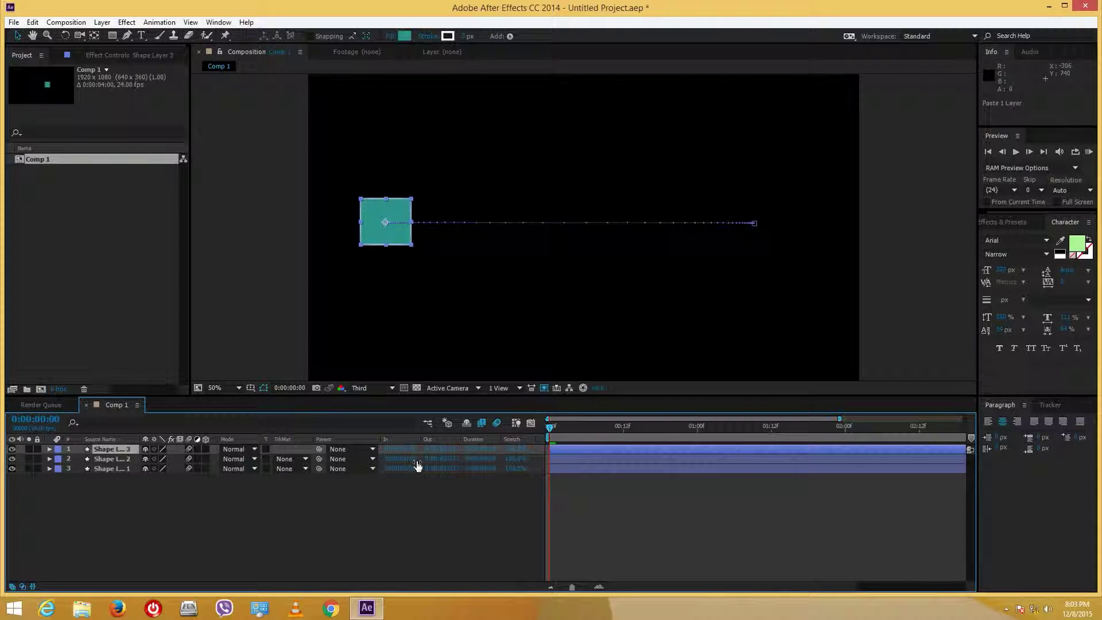
{"action": "key", "text": "ctrl+v"}
{"action": "left_click", "coordinate": [578, 469]}
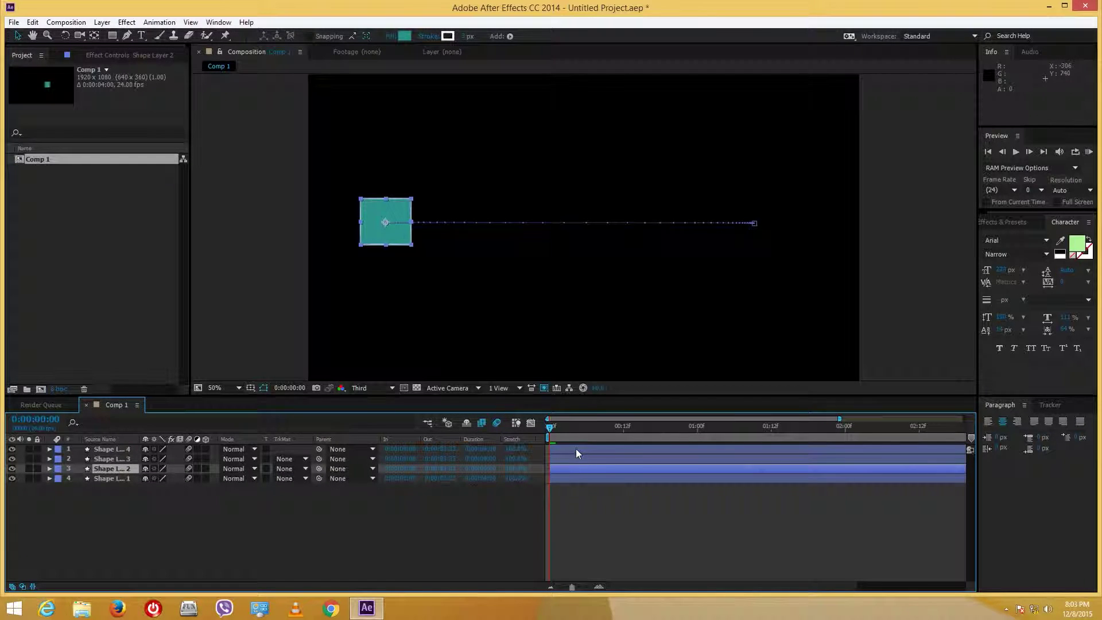
Step: Stagger the three copied layers to start at about 0:00:00:11, 0:00:00:22 and 0:00:01:11, and preview the offset motion
{"action": "left_click", "coordinate": [577, 449], "text": "shift"}
{"action": "left_click_drag", "start_coordinate": [584, 449], "coordinate": [811, 454]}
{"action": "left_click_drag", "start_coordinate": [687, 460], "coordinate": [753, 464]}
{"action": "key", "text": "space"}
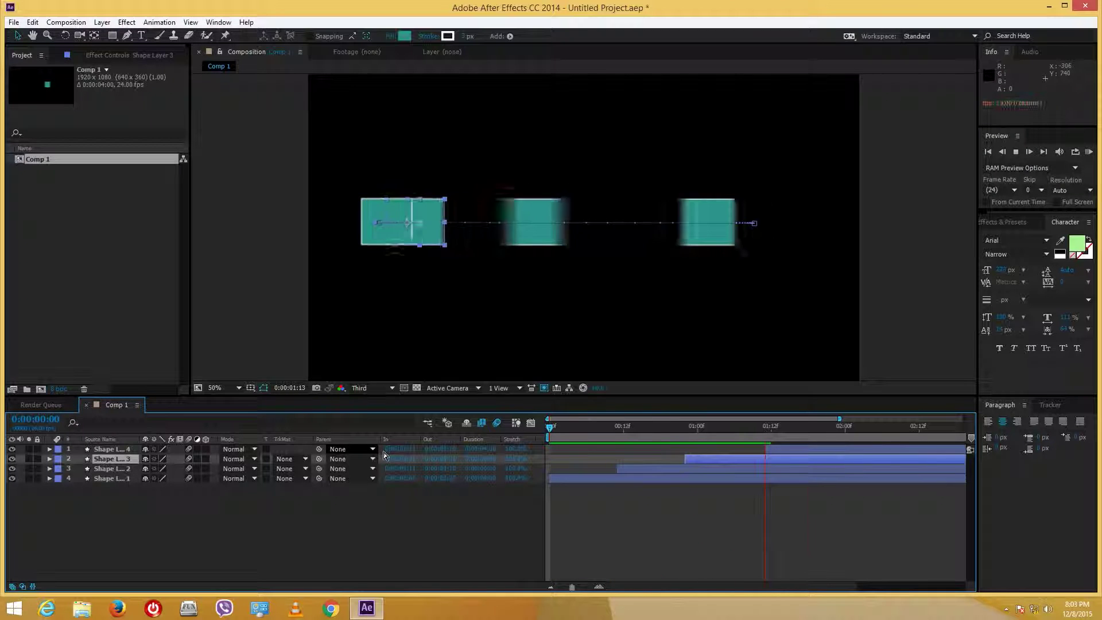
{"action": "key", "text": "space"}
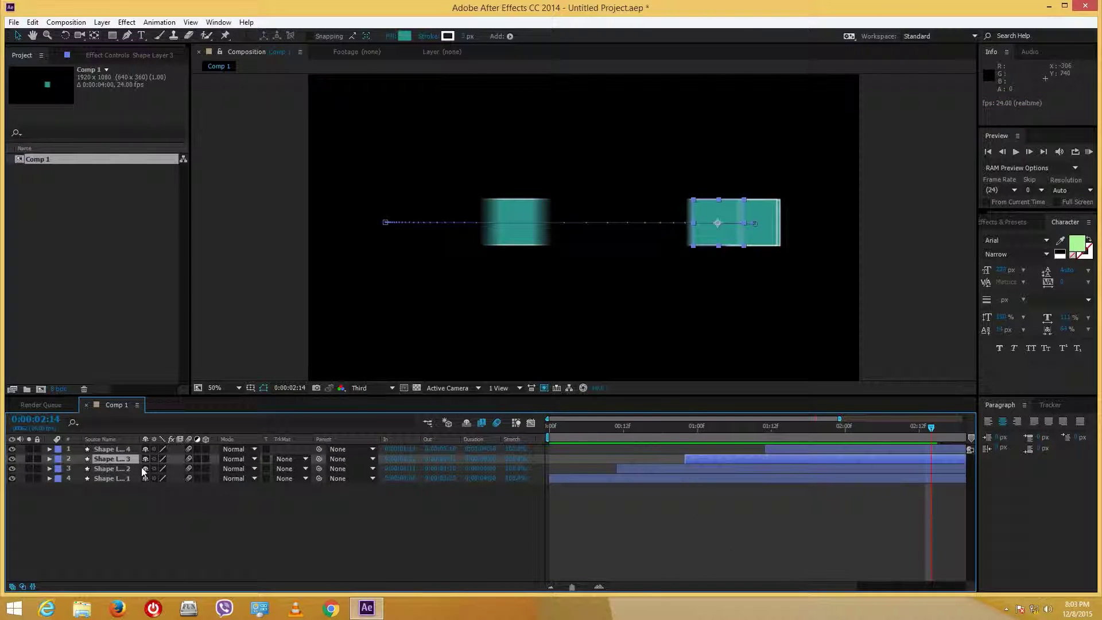
{"action": "left_click", "coordinate": [255, 518]}
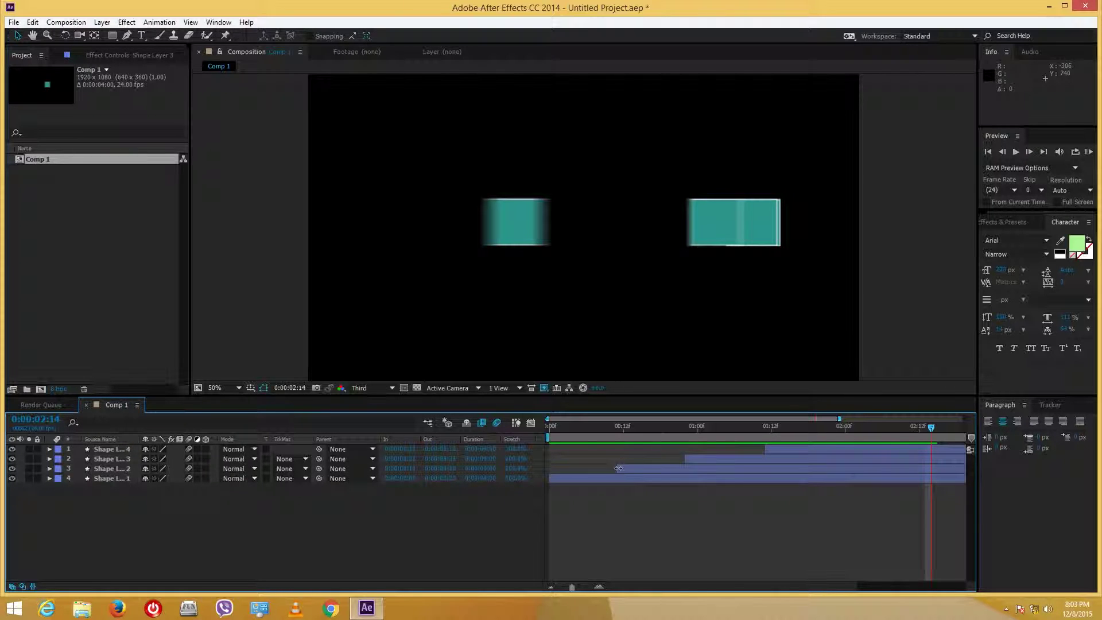
Step: Extend the in point of Shape Layer 2 back to the start of the composition and preview the animation
{"action": "left_click_drag", "start_coordinate": [627, 472], "coordinate": [549, 474]}
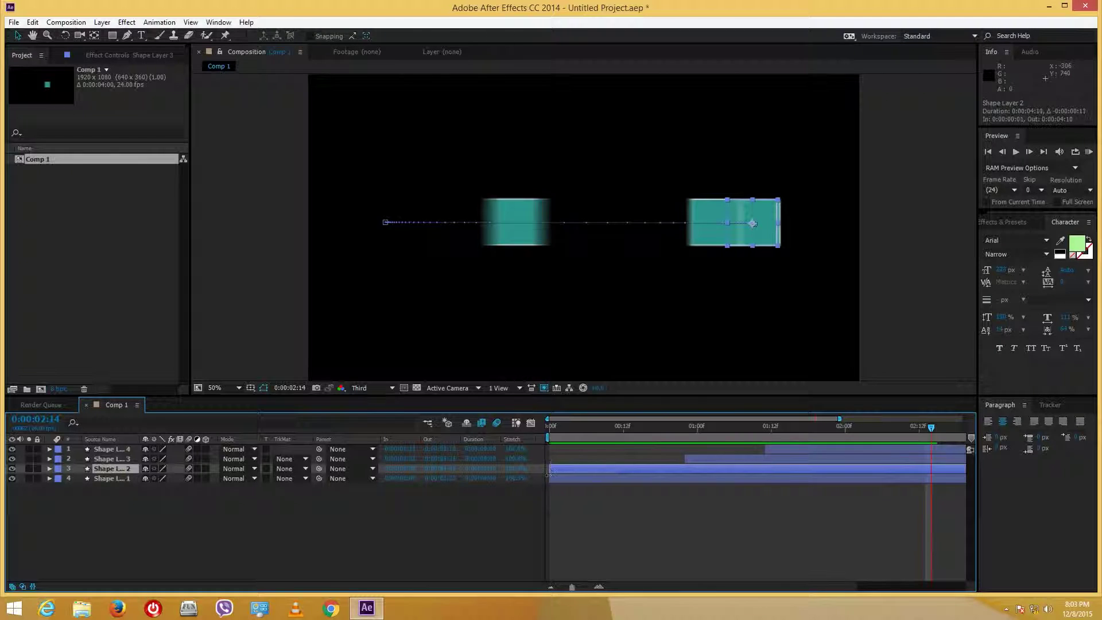
{"action": "key", "text": "space"}
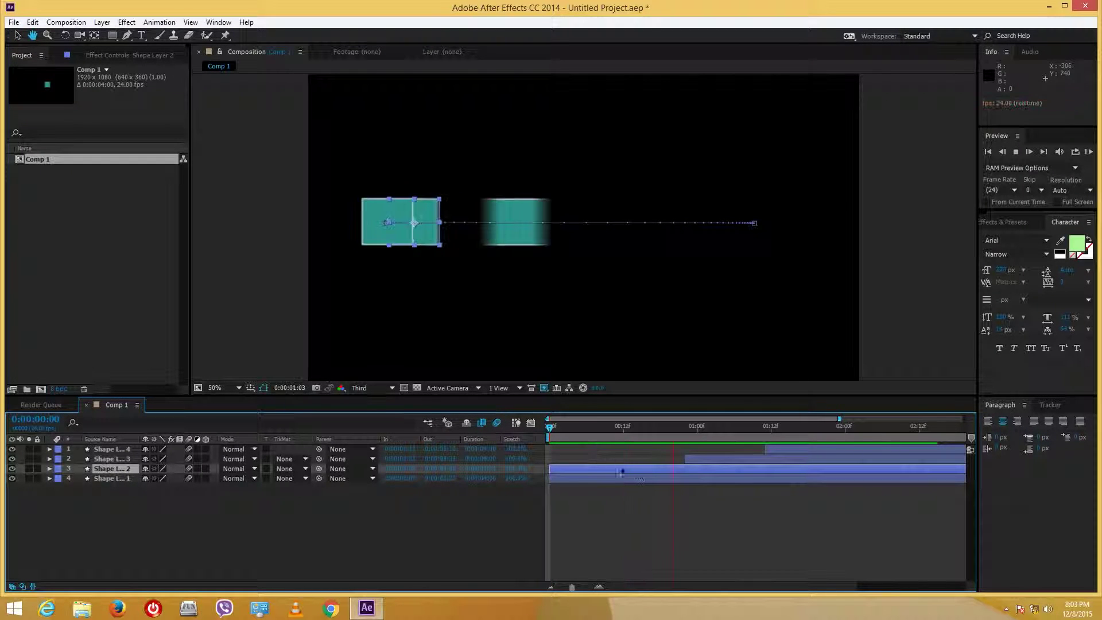
{"action": "key", "text": "space"}
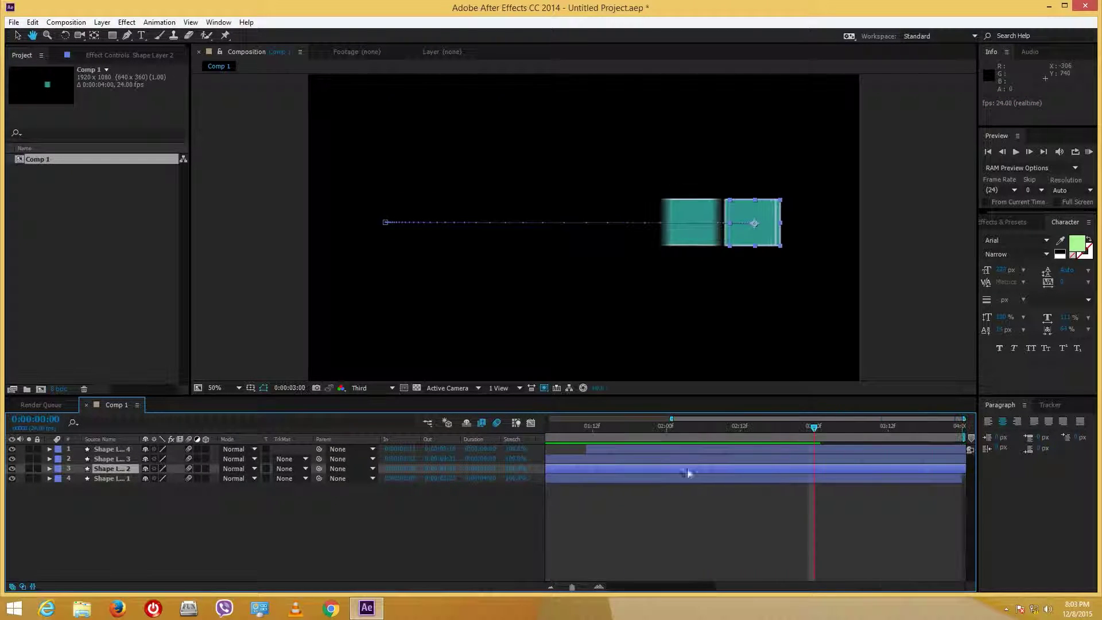
Step: Extend the in points of Shape Layer 3 and Shape Layer 4 back to the composition start and preview all four squares
{"action": "left_click_drag", "start_coordinate": [678, 420], "coordinate": [553, 419]}
{"action": "left_click", "coordinate": [687, 457]}
{"action": "left_click_drag", "start_coordinate": [687, 457], "coordinate": [546, 463]}
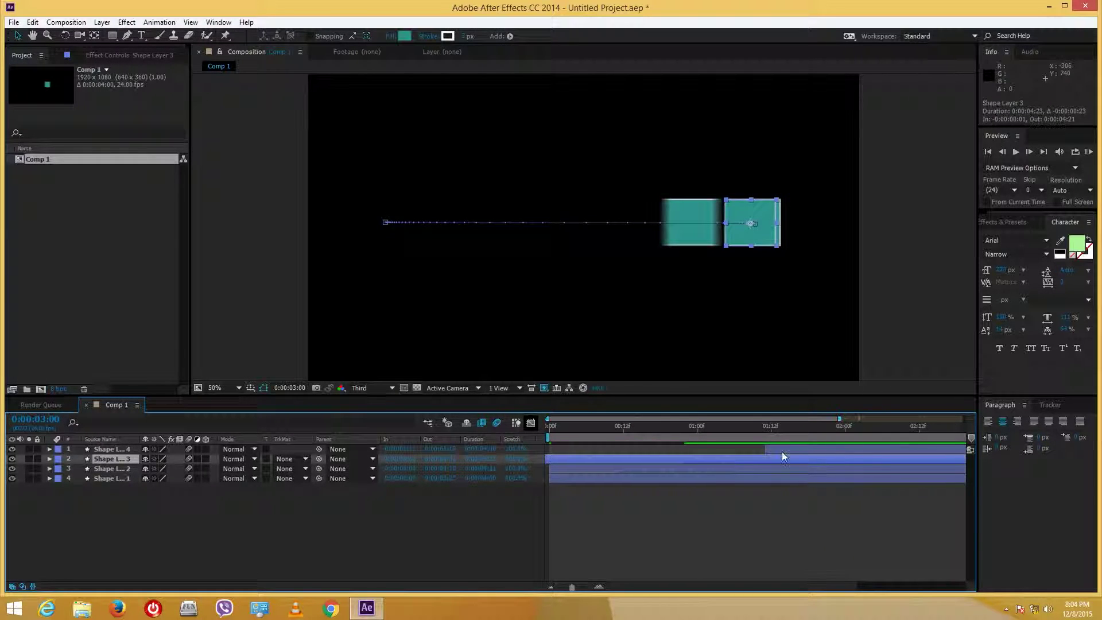
{"action": "left_click_drag", "start_coordinate": [768, 449], "coordinate": [549, 449]}
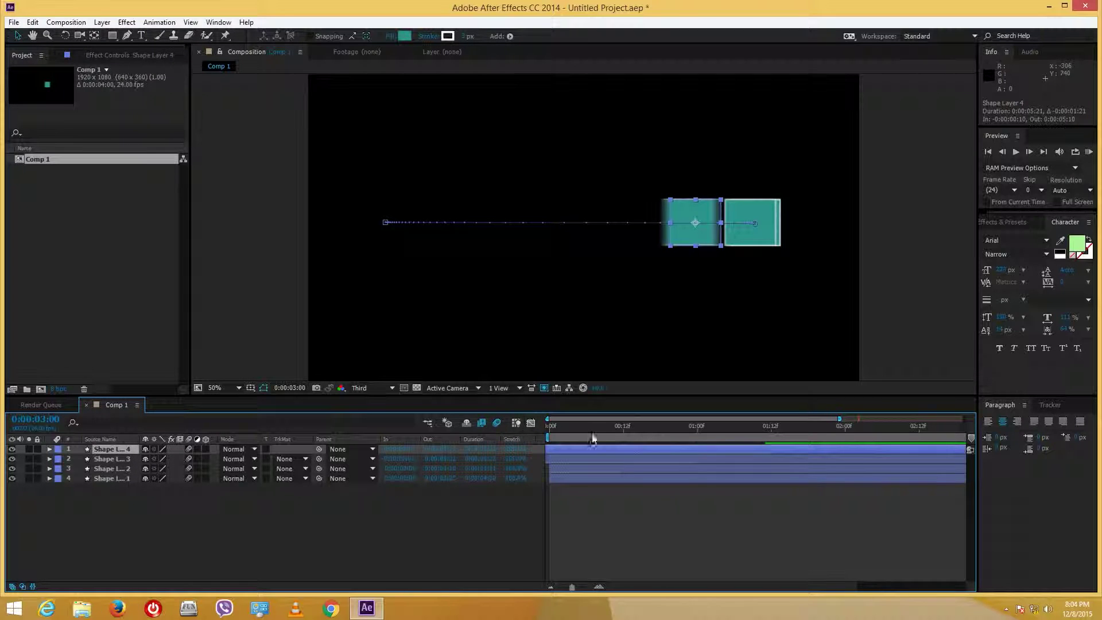
{"action": "key", "text": "space"}
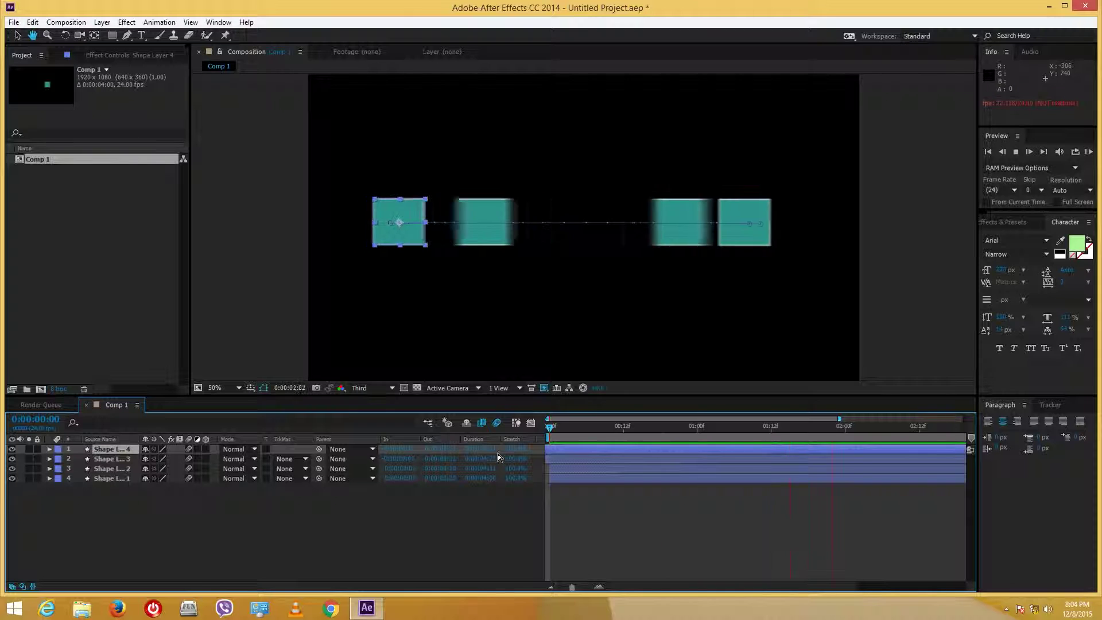
{"action": "key", "text": "space"}
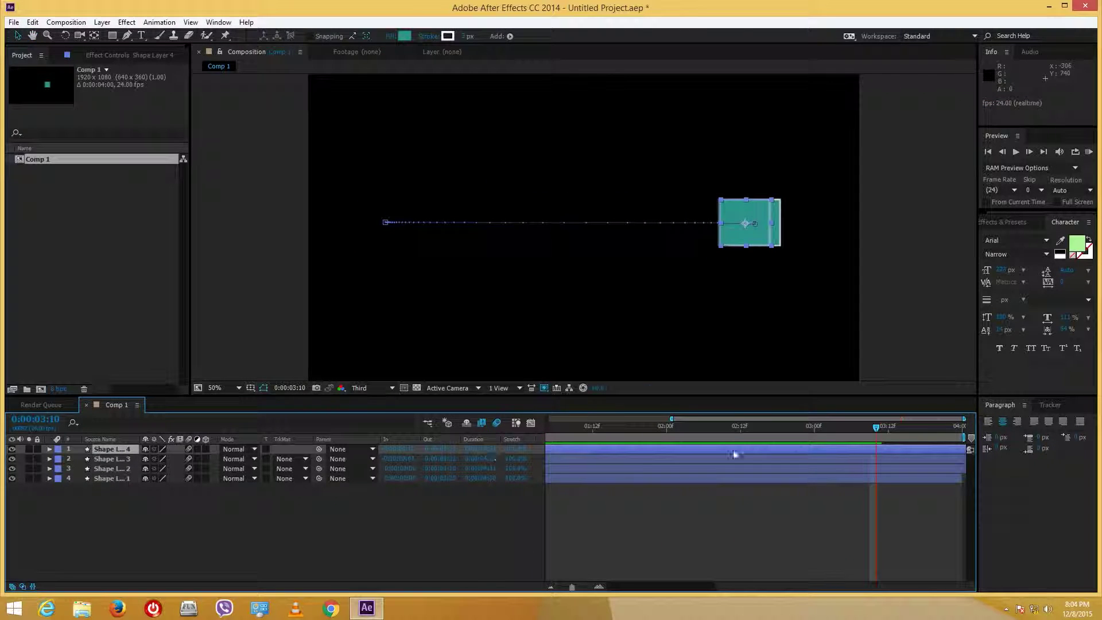
Step: Play the four staggered squares repeatedly from the start, with the full 4-second composition shown in the timeline, to examine their motion
{"action": "left_click", "coordinate": [794, 532]}
{"action": "left_click_drag", "start_coordinate": [595, 425], "coordinate": [294, 430]}
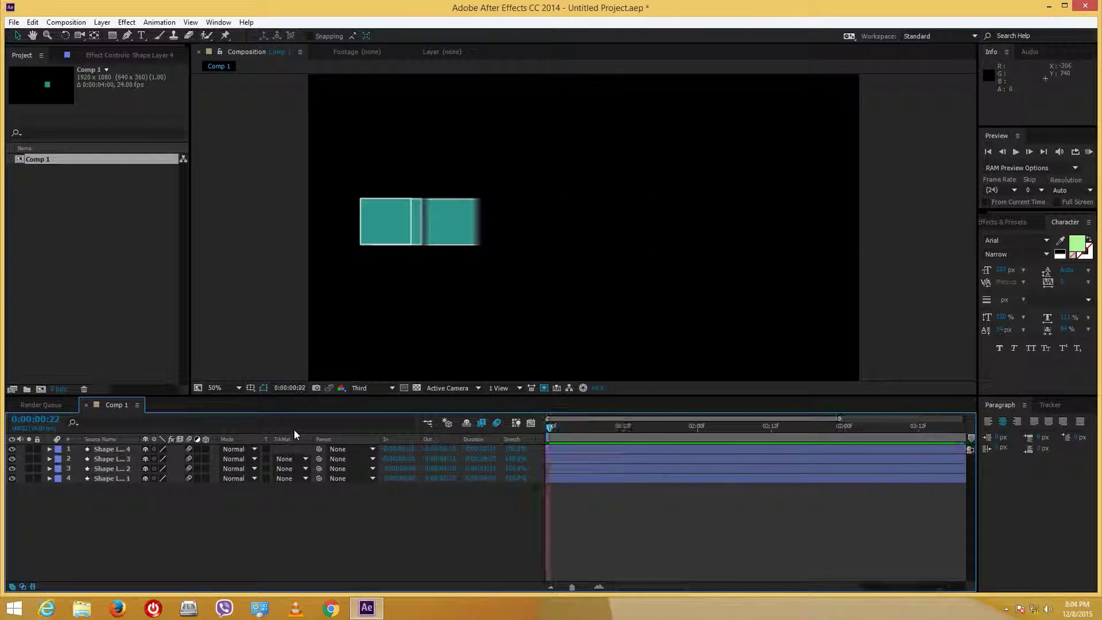
{"action": "key", "text": "space"}
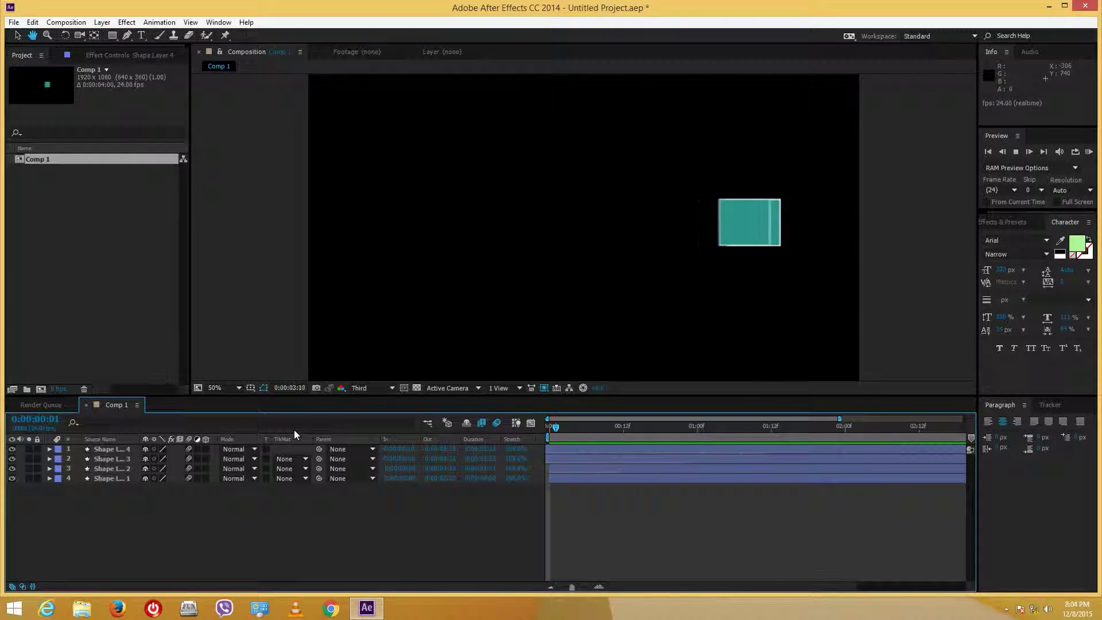
{"action": "key", "text": "space"}
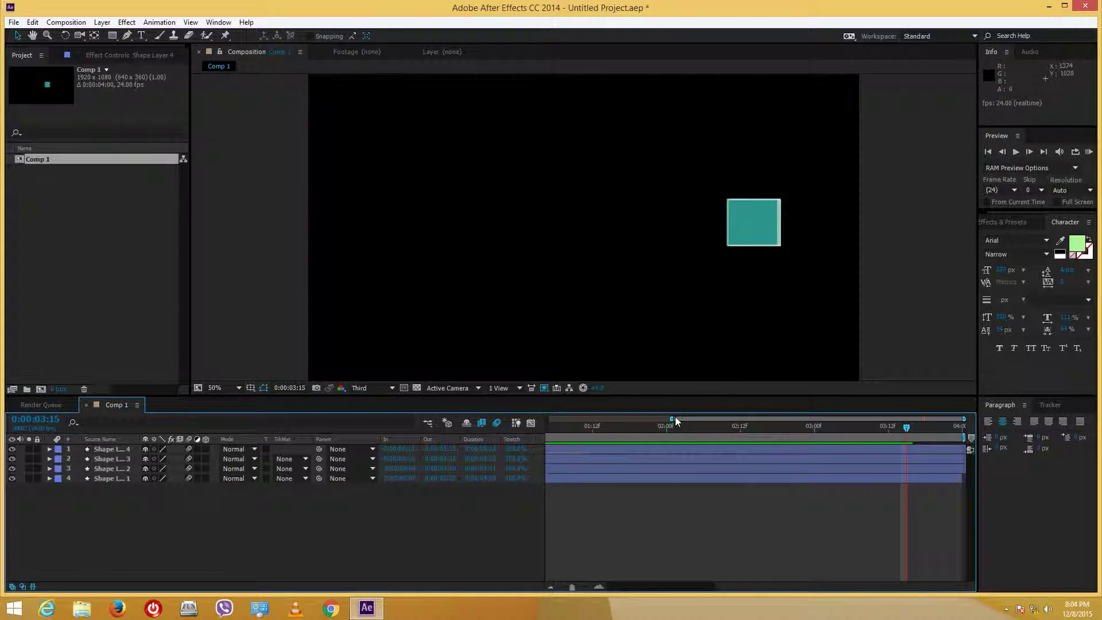
{"action": "left_click_drag", "start_coordinate": [670, 419], "coordinate": [548, 419]}
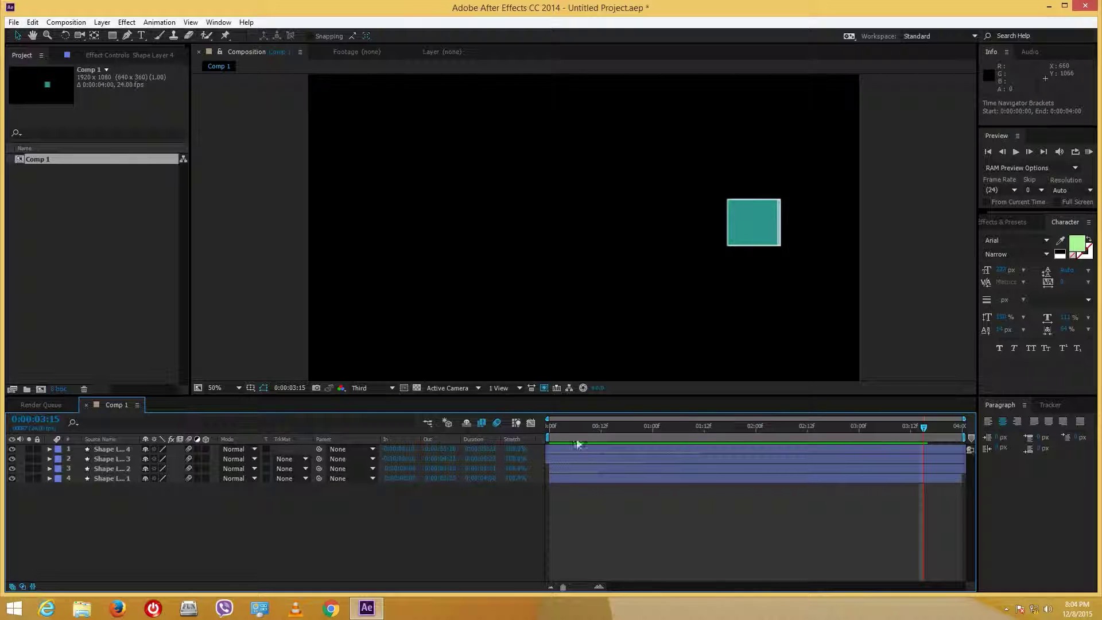
{"action": "key", "text": "Home"}
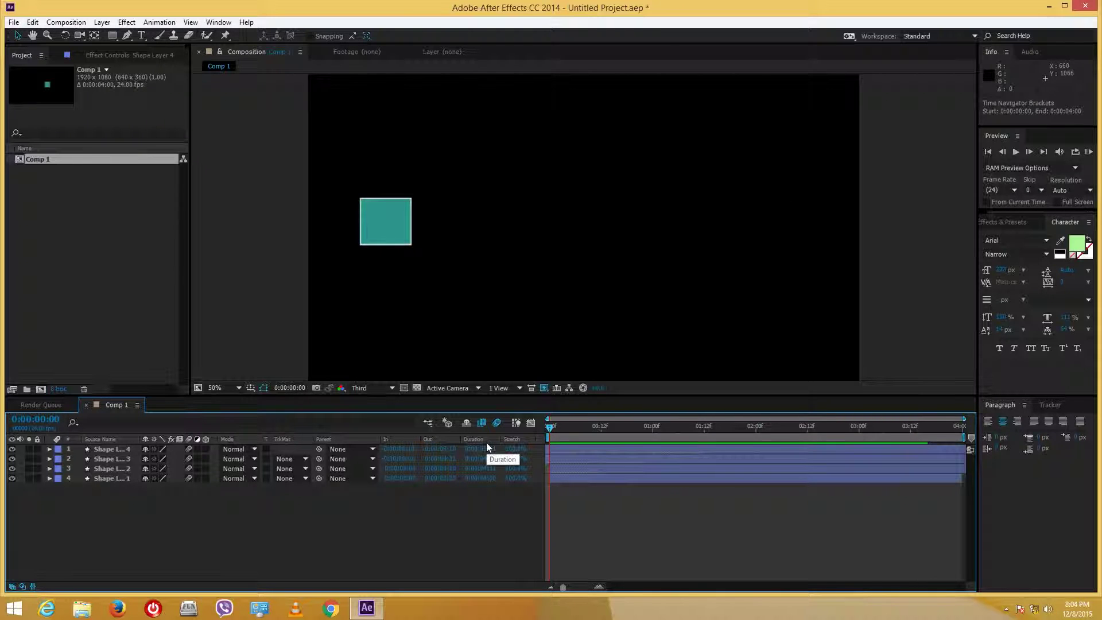
{"action": "key", "text": "space"}
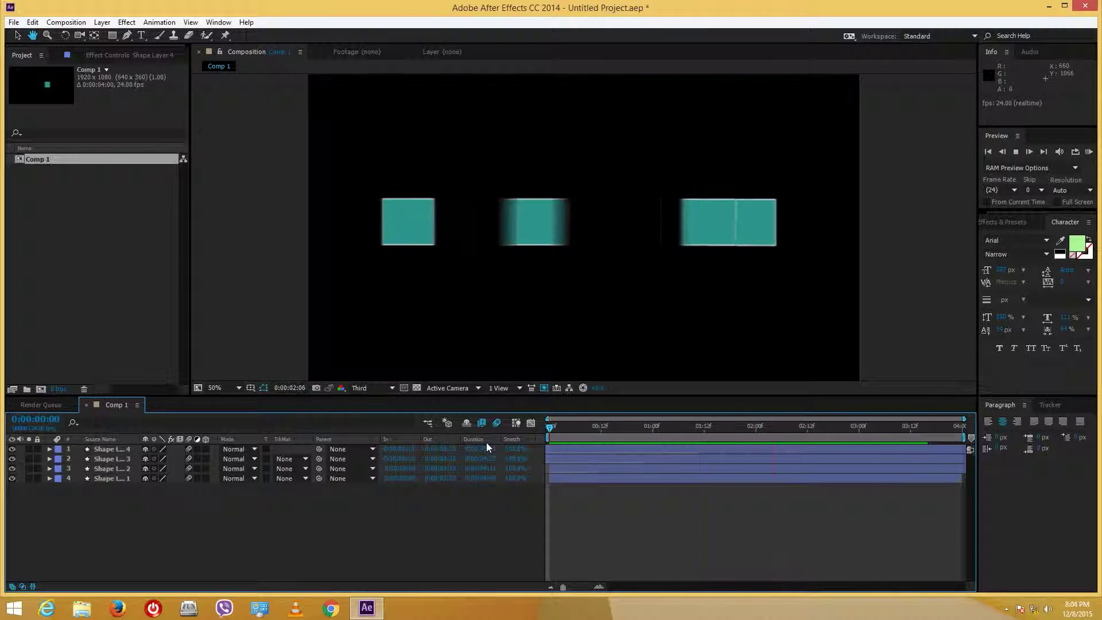
{"action": "key", "text": "space"}
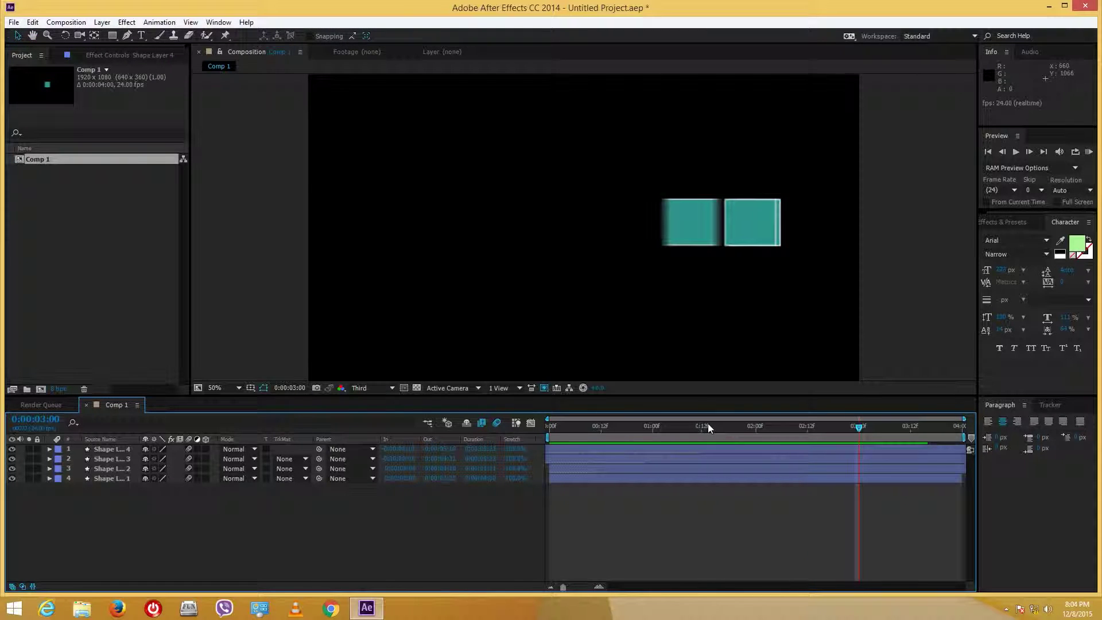
{"action": "left_click_drag", "start_coordinate": [708, 422], "coordinate": [321, 436]}
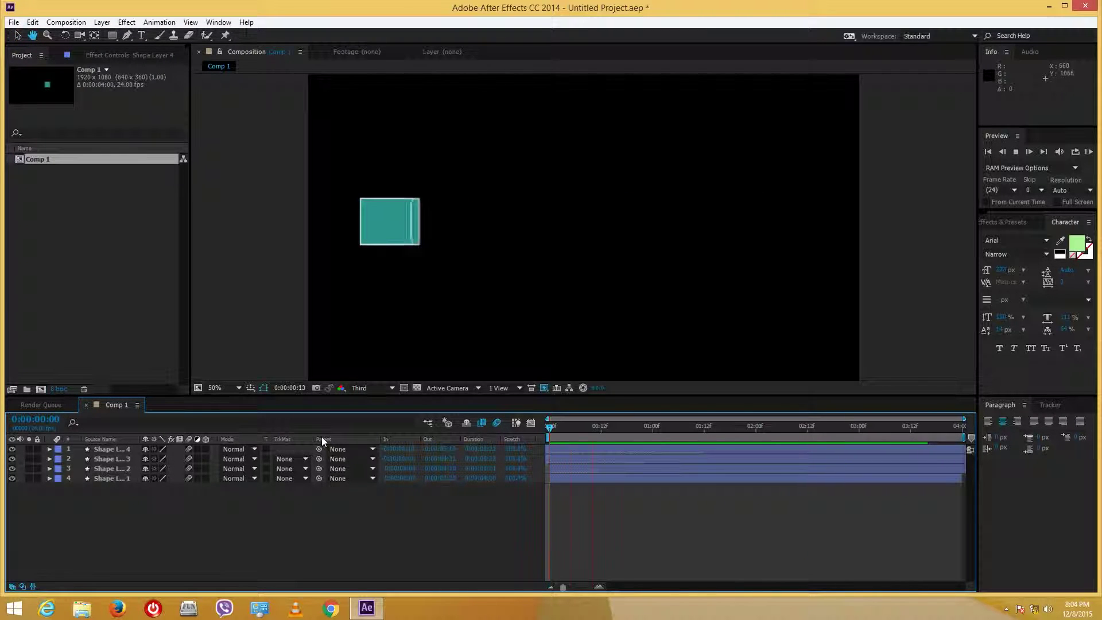
{"action": "key", "text": "space"}
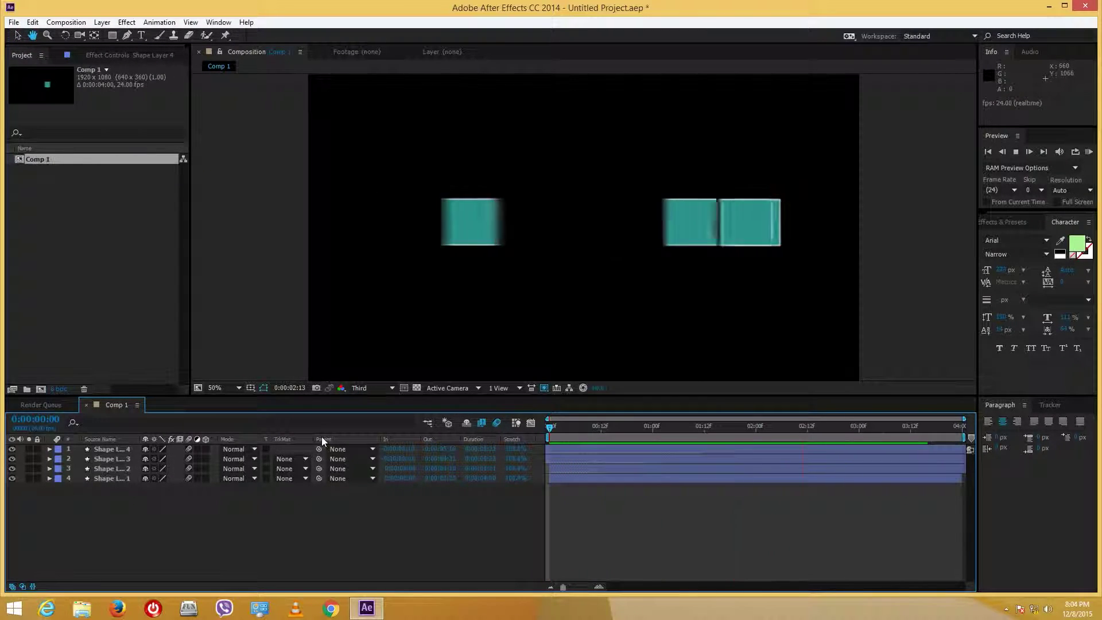